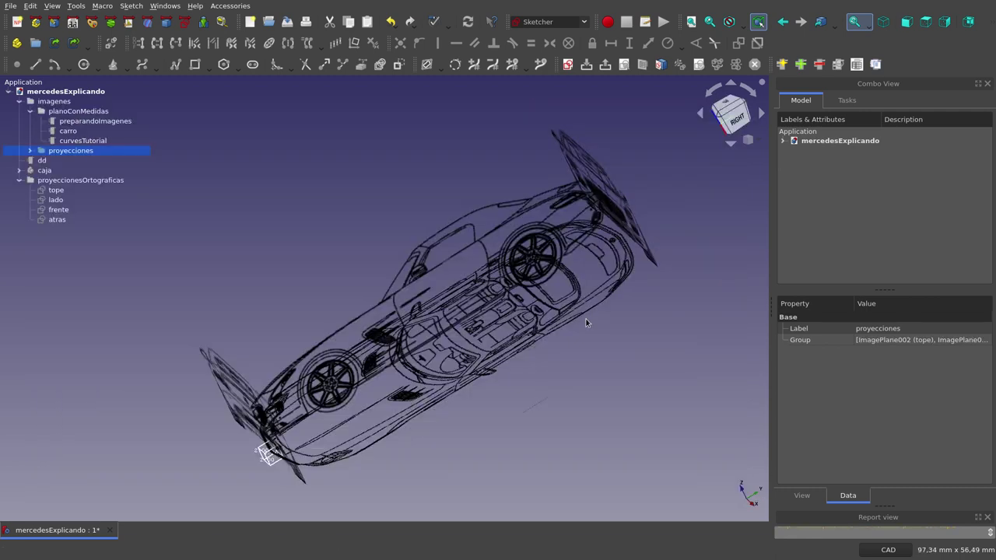
Orbit the car model, then snap to the top view of the reference images
{"action": "mouse_move", "coordinate": [418, 316]}
{"action": "middle_mouse_down"}
{"action": "mouse_move", "coordinate": [461, 254]}
{"action": "mouse_move", "coordinate": [532, 272]}
{"action": "mouse_move", "coordinate": [488, 303]}
{"action": "middle_mouse_up"}
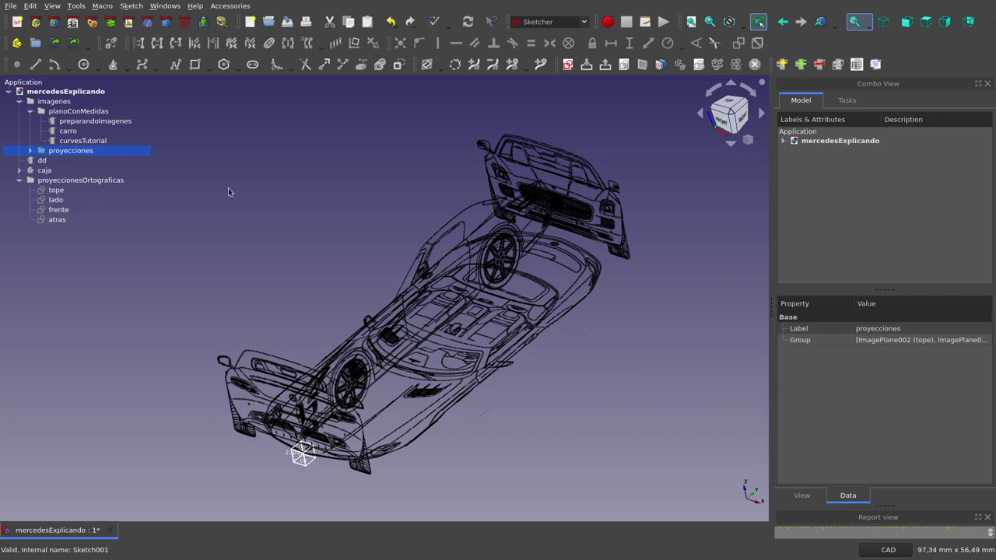
{"action": "left_click", "coordinate": [926, 27]}
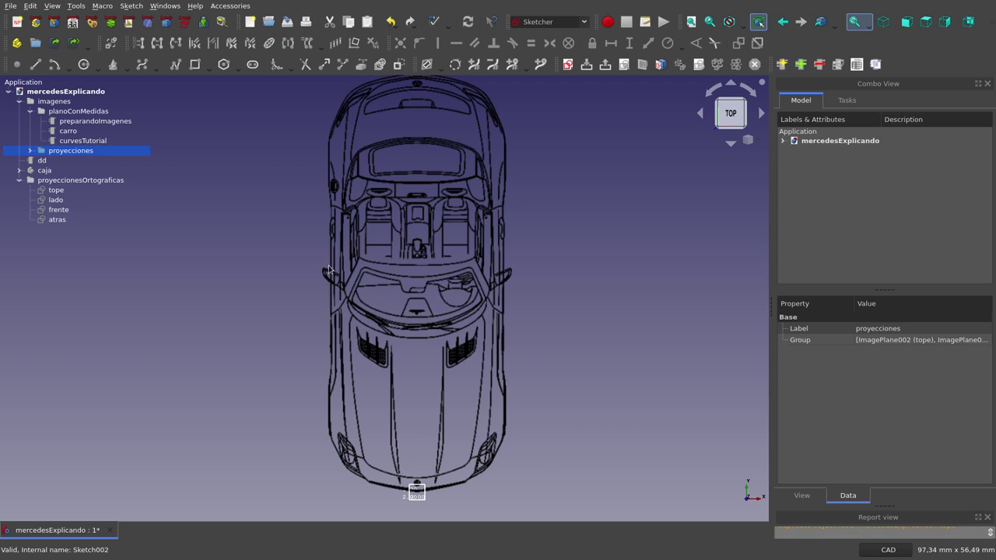
Open the tope sketch square-on, zoom onto the windshield and select the vertical axis
{"action": "double_click", "coordinate": [59, 191]}
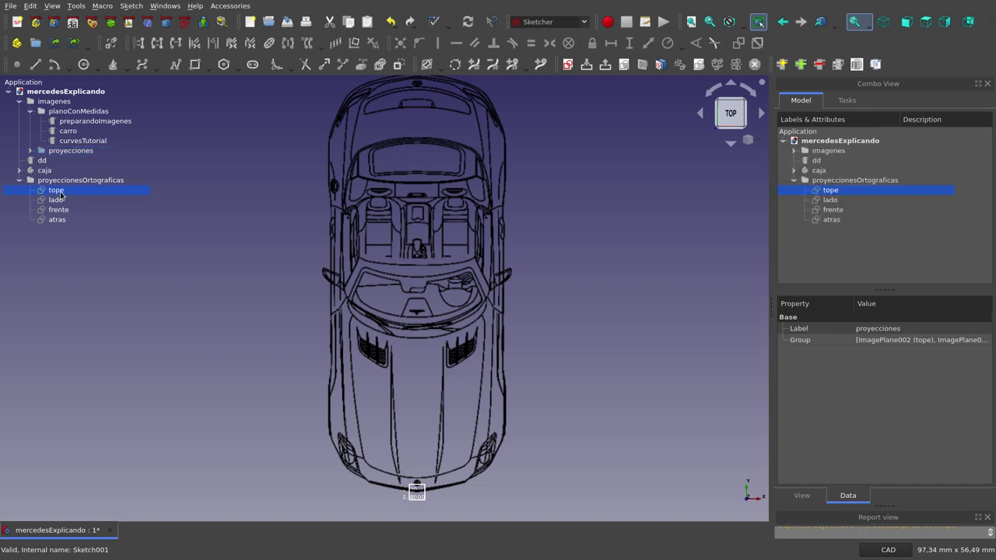
{"action": "middle_click_drag", "start_coordinate": [590, 434], "coordinate": [527, 281]}
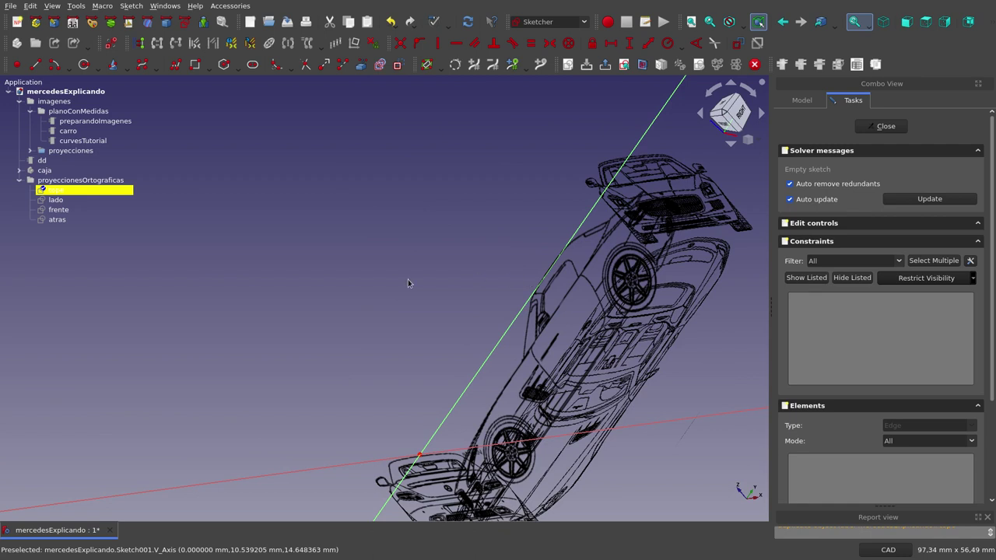
{"action": "left_click", "coordinate": [624, 63]}
{"action": "scroll", "coordinate": [356, 216], "scroll_direction": "up", "scroll_amount": 2}
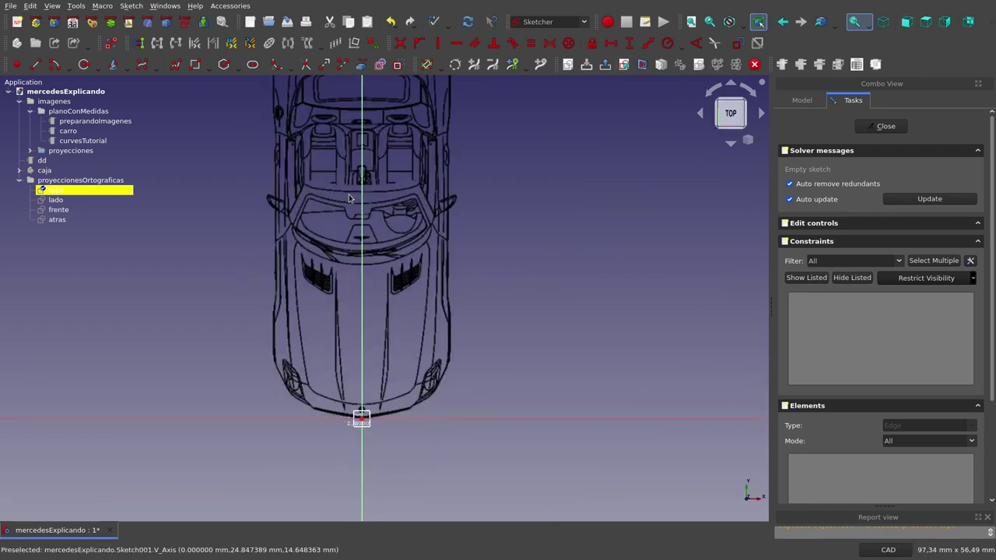
{"action": "scroll", "coordinate": [356, 216], "scroll_direction": "up", "scroll_amount": 3}
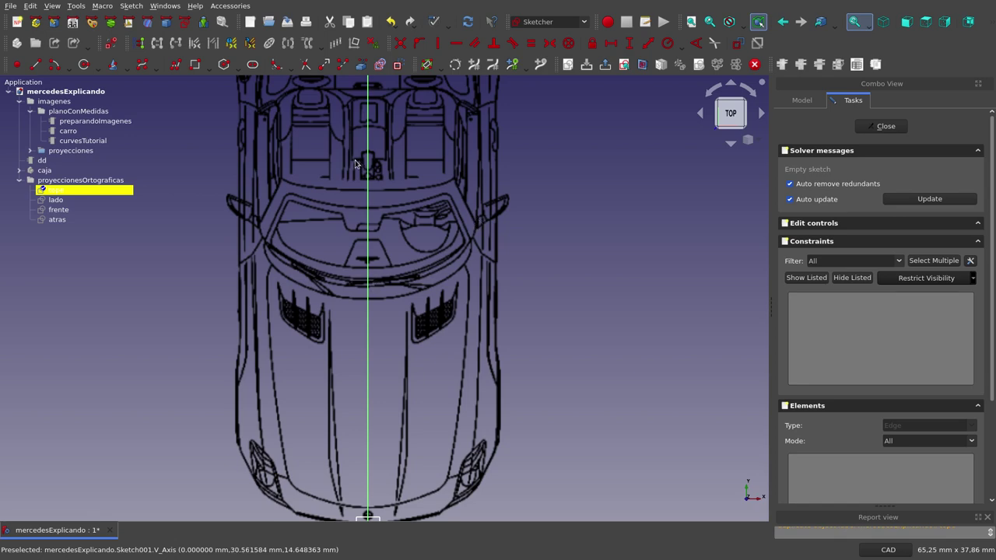
{"action": "scroll", "coordinate": [355, 161], "scroll_direction": "up", "scroll_amount": 2}
{"action": "scroll", "coordinate": [355, 162], "scroll_direction": "up", "scroll_amount": 2}
{"action": "scroll", "coordinate": [355, 162], "scroll_direction": "up", "scroll_amount": 2}
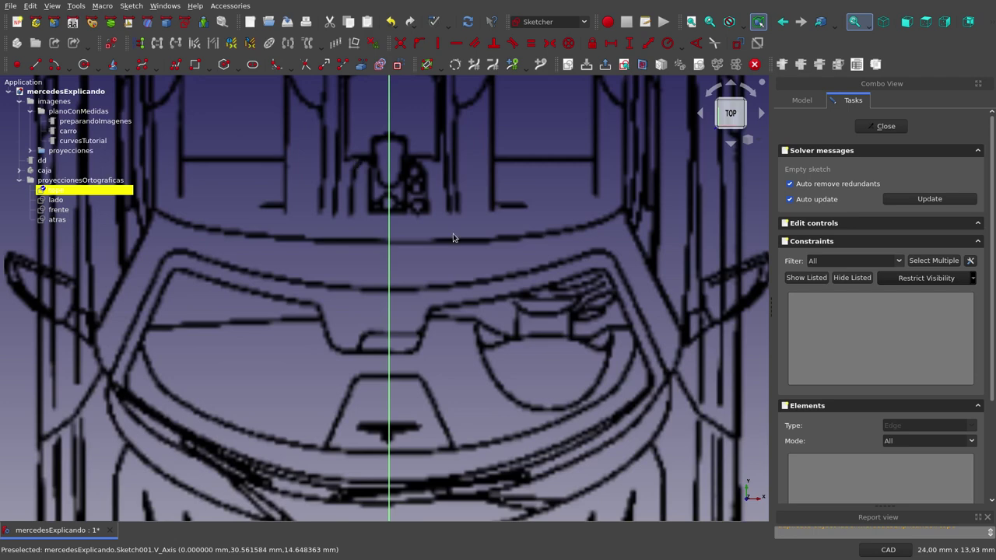
{"action": "left_click", "coordinate": [389, 245]}
Start a B-spline on the vertical axis and place its first three poles along the windshield edge
{"action": "left_click", "coordinate": [143, 67]}
{"action": "left_click", "coordinate": [389, 242]}
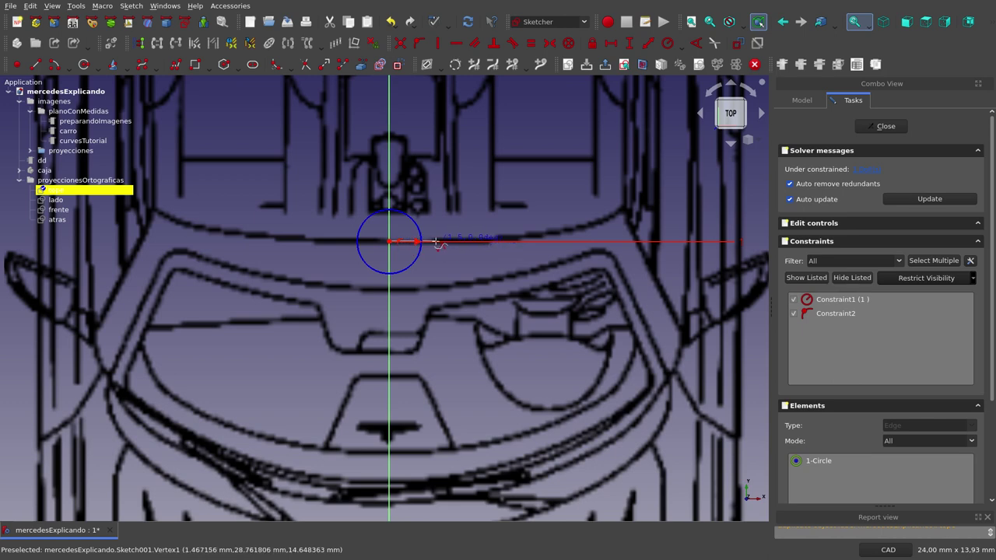
{"action": "scroll", "coordinate": [438, 242], "scroll_direction": "up", "scroll_amount": 1}
{"action": "scroll", "coordinate": [444, 242], "scroll_direction": "up", "scroll_amount": 3}
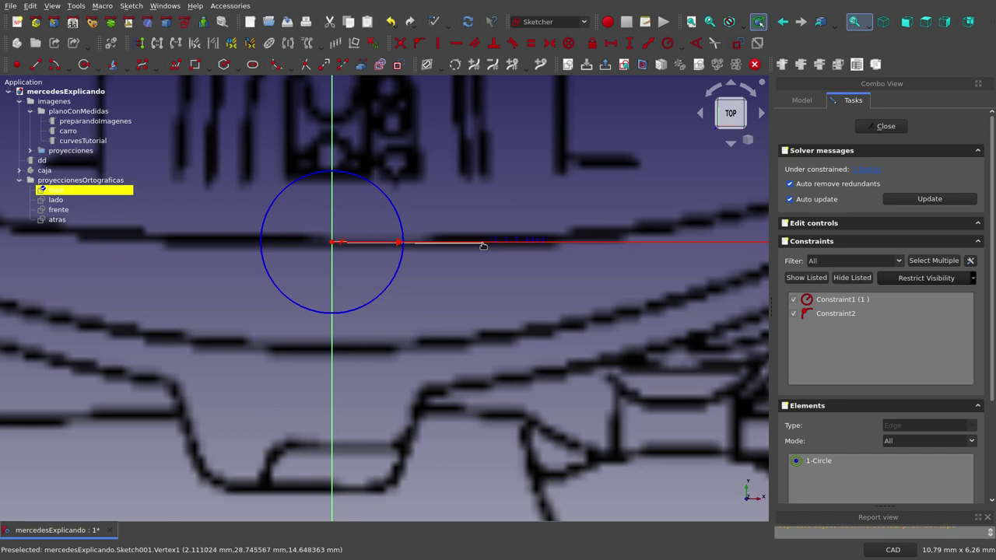
{"action": "left_click", "coordinate": [483, 243]}
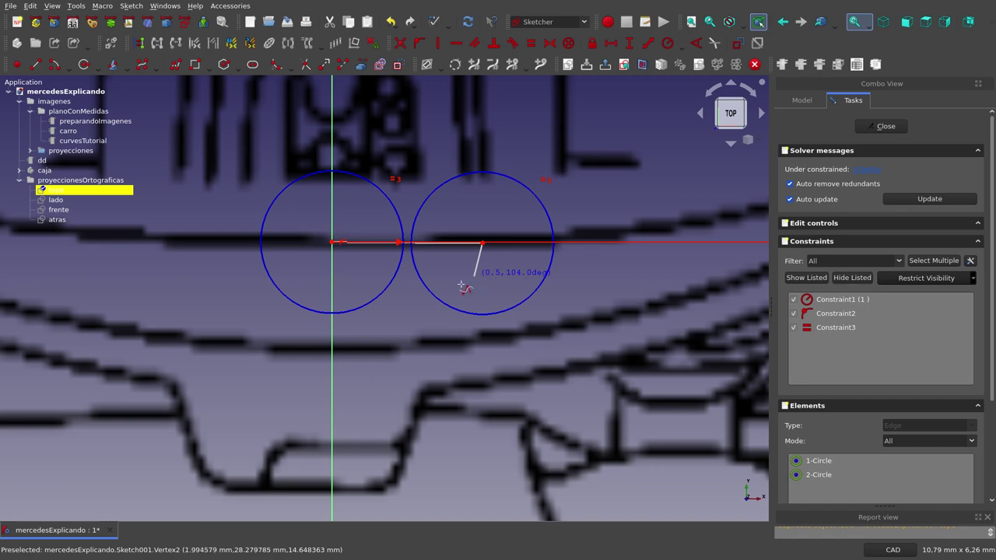
{"action": "scroll", "coordinate": [467, 288], "scroll_direction": "down", "scroll_amount": 5}
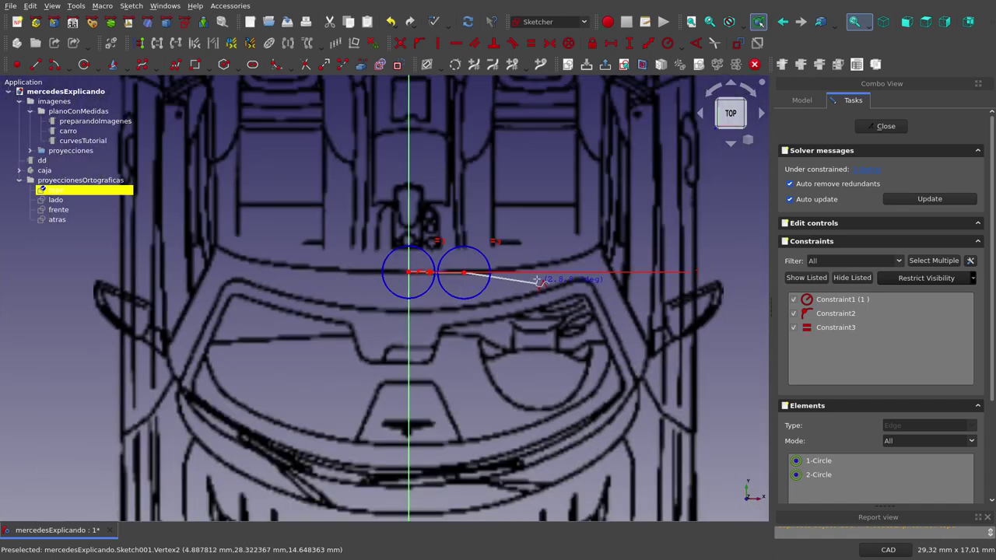
{"action": "scroll", "coordinate": [549, 273], "scroll_direction": "up", "scroll_amount": 3}
{"action": "scroll", "coordinate": [551, 272], "scroll_direction": "up", "scroll_amount": 2}
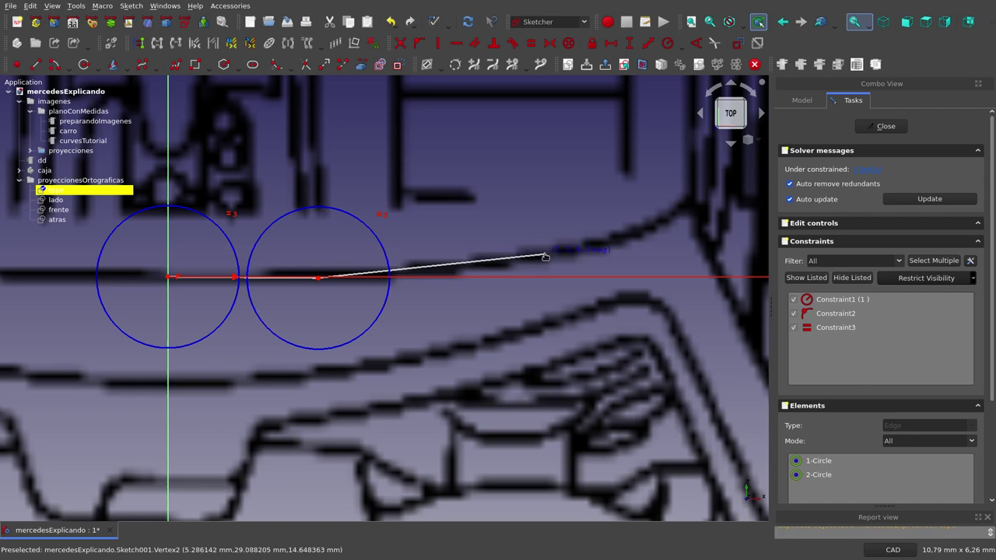
{"action": "left_click", "coordinate": [545, 254]}
Place the fourth and fifth poles and finish the windshield B-spline
{"action": "scroll", "coordinate": [545, 257], "scroll_direction": "down", "scroll_amount": 3}
{"action": "scroll", "coordinate": [572, 264], "scroll_direction": "up", "scroll_amount": 3}
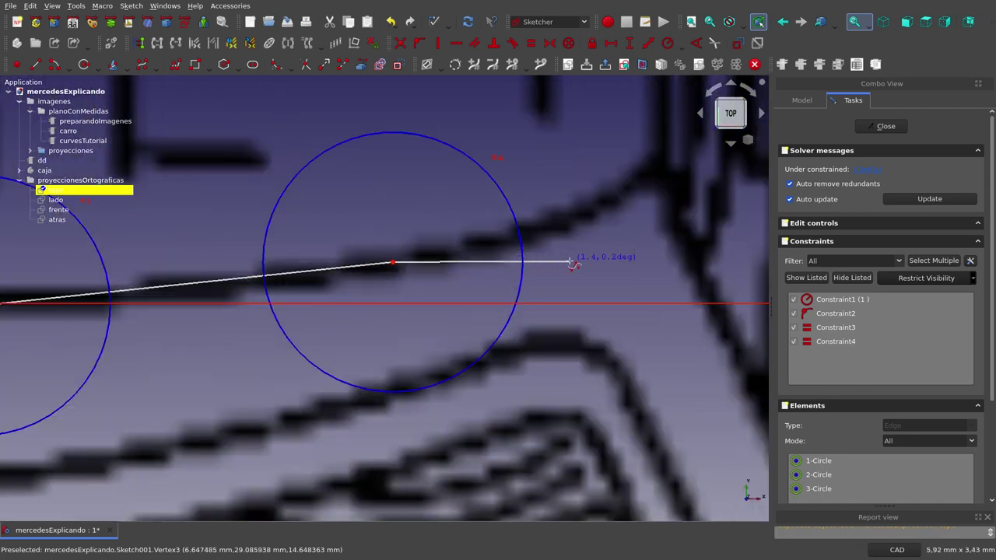
{"action": "scroll", "coordinate": [467, 269], "scroll_direction": "down", "scroll_amount": 3}
{"action": "scroll", "coordinate": [564, 226], "scroll_direction": "up", "scroll_amount": 3}
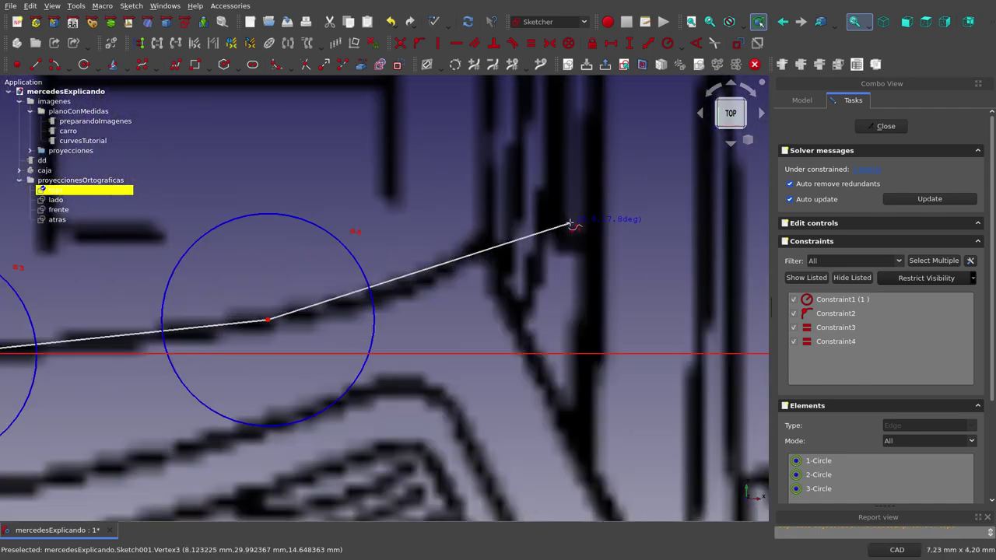
{"action": "scroll", "coordinate": [574, 223], "scroll_direction": "up", "scroll_amount": 1}
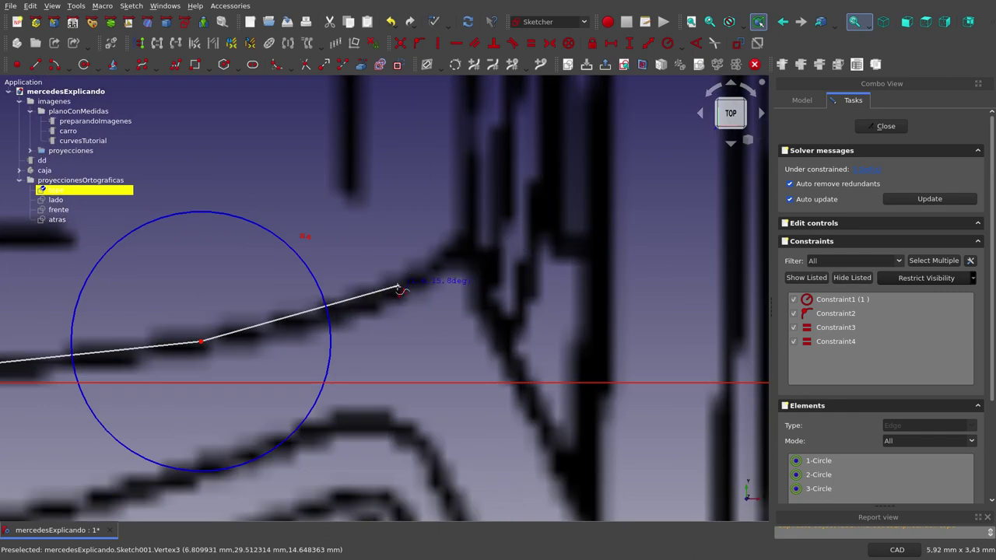
{"action": "left_click", "coordinate": [387, 295]}
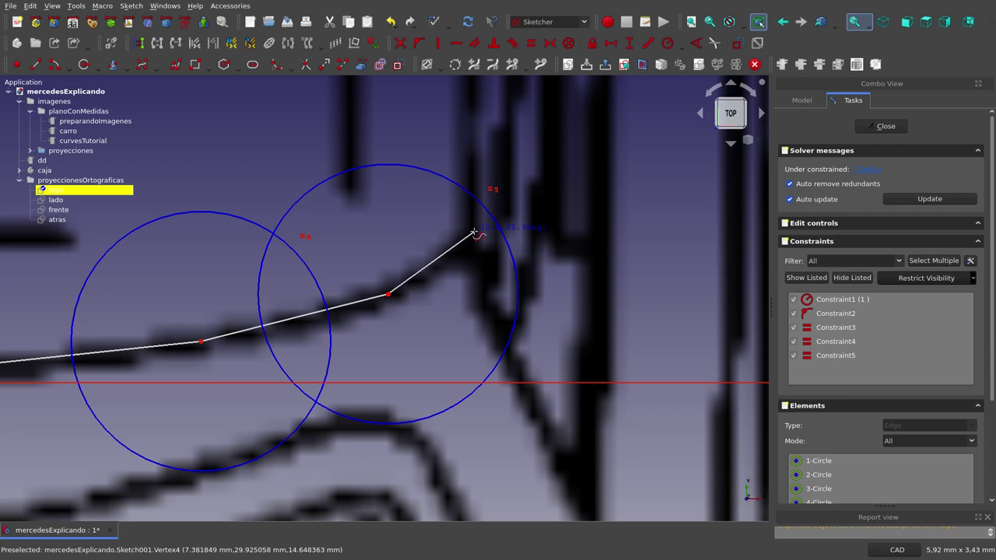
{"action": "left_click", "coordinate": [474, 232]}
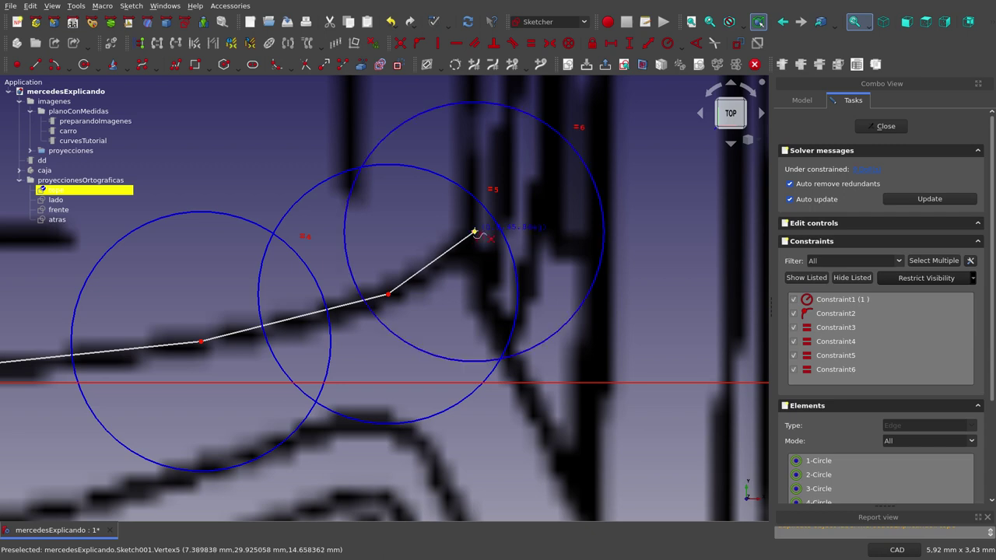
{"action": "right_click", "coordinate": [474, 232]}
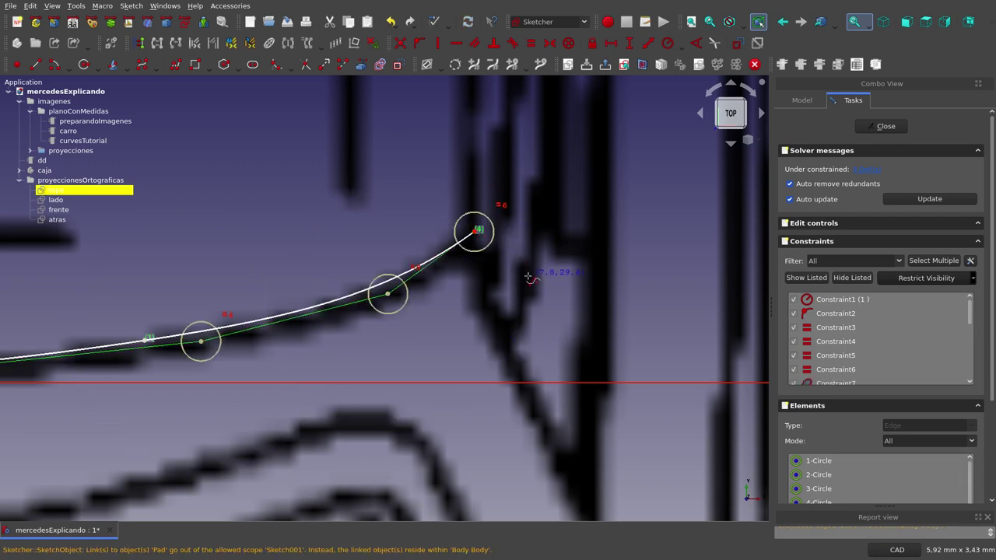
Constrain pole #3 and the curve's starting endpoint to be horizontal
{"action": "scroll", "coordinate": [529, 276], "scroll_direction": "down", "scroll_amount": 5}
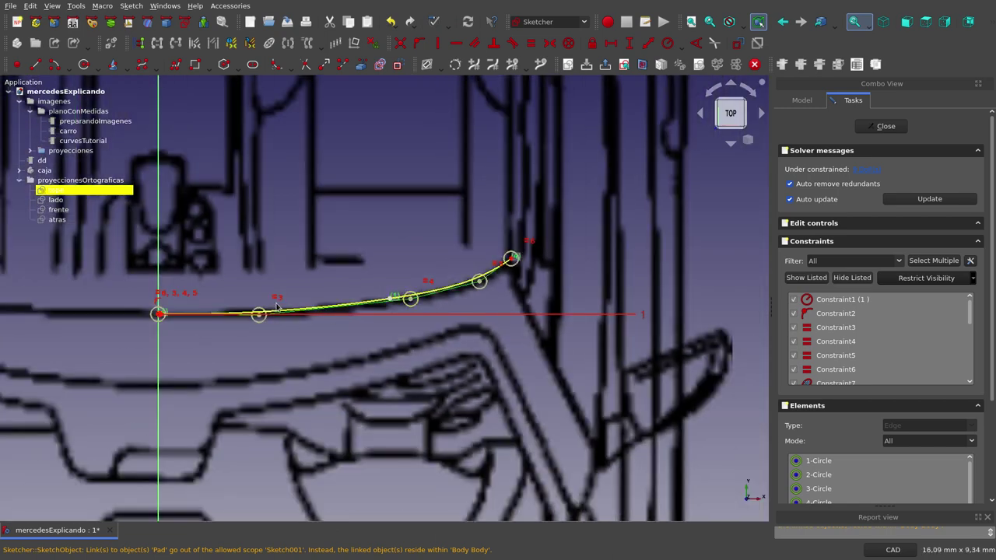
{"action": "scroll", "coordinate": [274, 306], "scroll_direction": "up", "scroll_amount": 3}
{"action": "scroll", "coordinate": [265, 309], "scroll_direction": "up", "scroll_amount": 1}
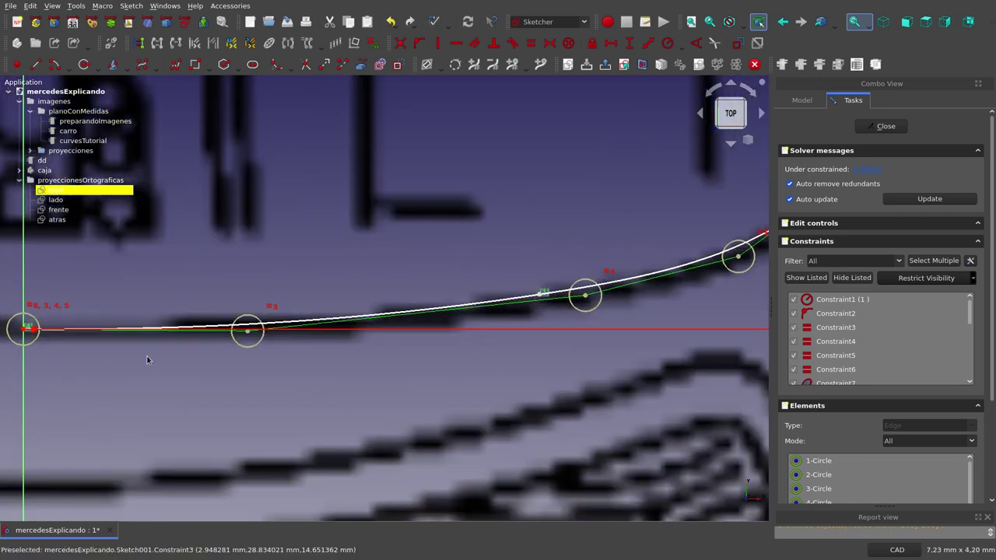
{"action": "scroll", "coordinate": [329, 346], "scroll_direction": "down", "scroll_amount": 1}
{"action": "scroll", "coordinate": [329, 346], "scroll_direction": "down", "scroll_amount": 2}
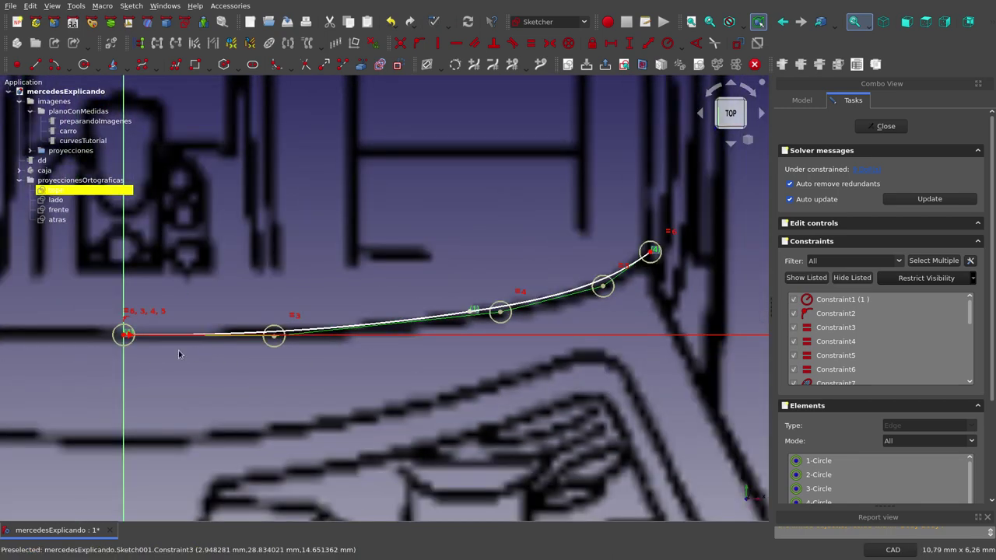
{"action": "scroll", "coordinate": [330, 363], "scroll_direction": "up", "scroll_amount": 1}
{"action": "scroll", "coordinate": [374, 354], "scroll_direction": "up", "scroll_amount": 1}
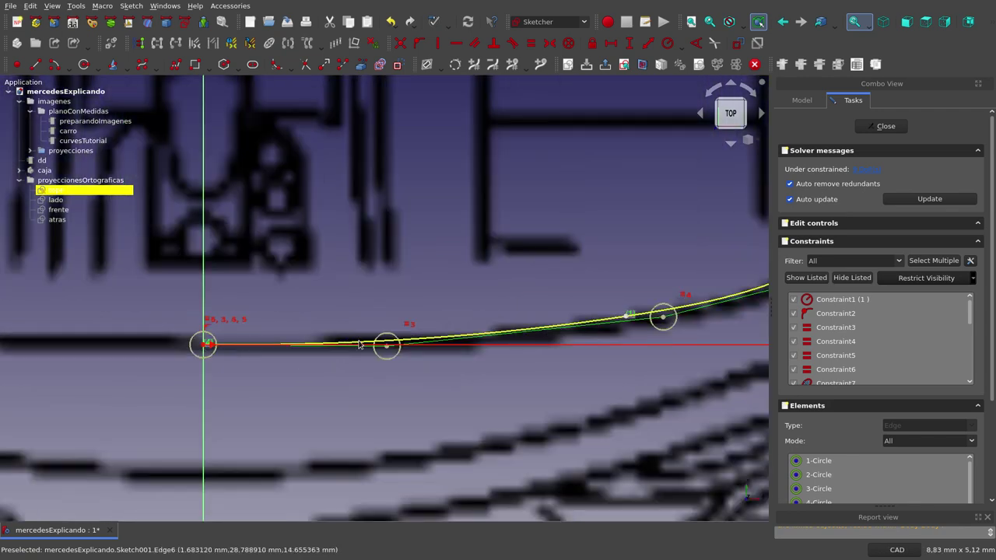
{"action": "left_click", "coordinate": [385, 348]}
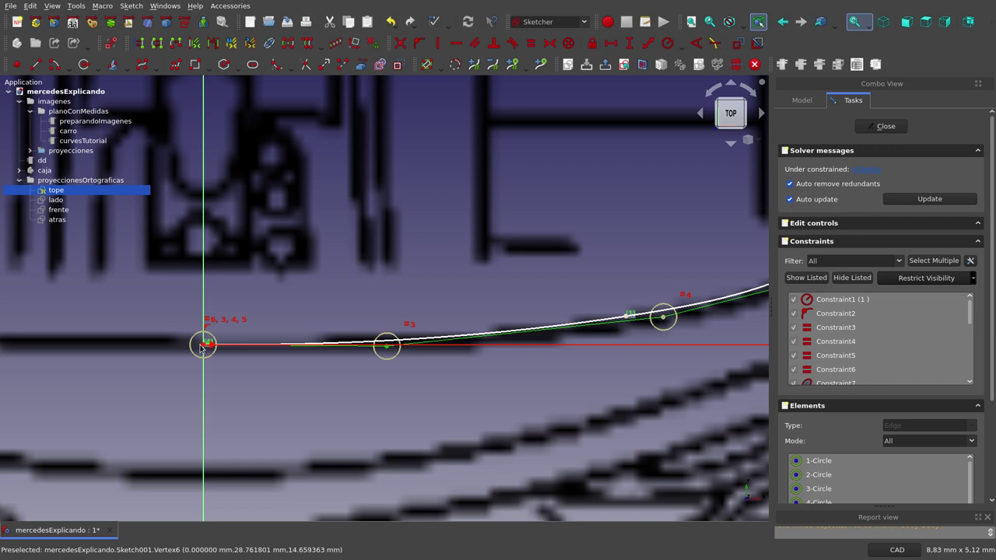
{"action": "left_click", "coordinate": [205, 345]}
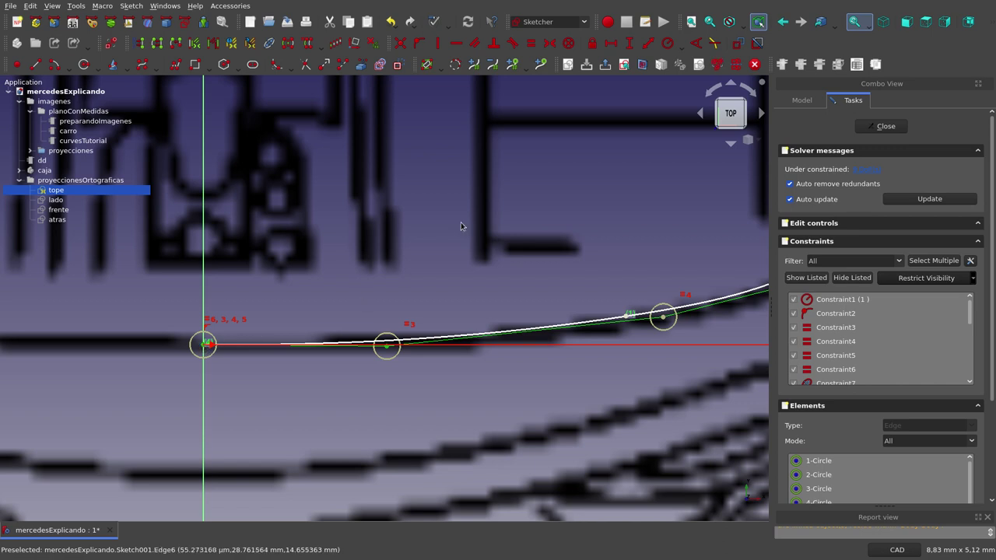
{"action": "left_click", "coordinate": [456, 49]}
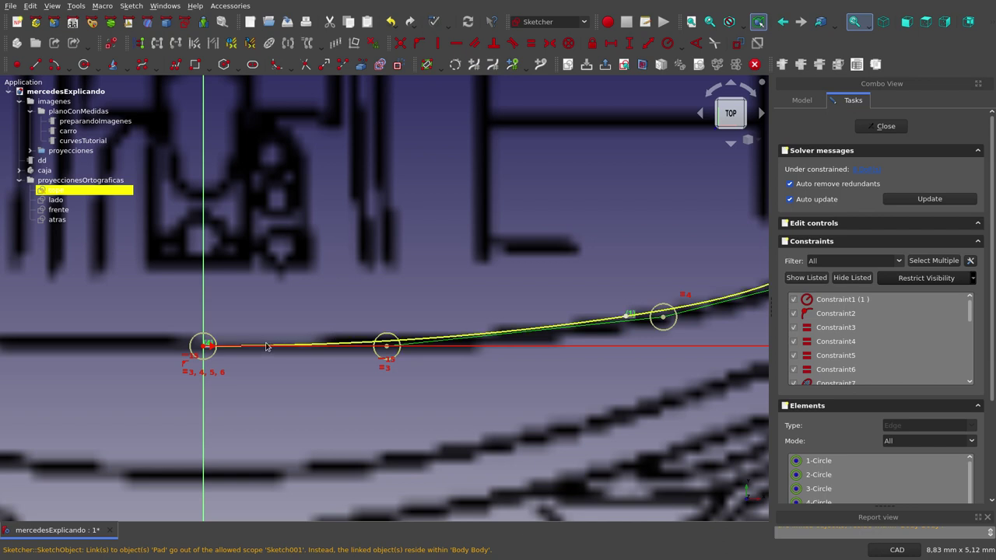
Drag the curve's poles onto the reference outline and apply a Block constraint to the B-spline
{"action": "scroll", "coordinate": [185, 312], "scroll_direction": "down", "scroll_amount": 1}
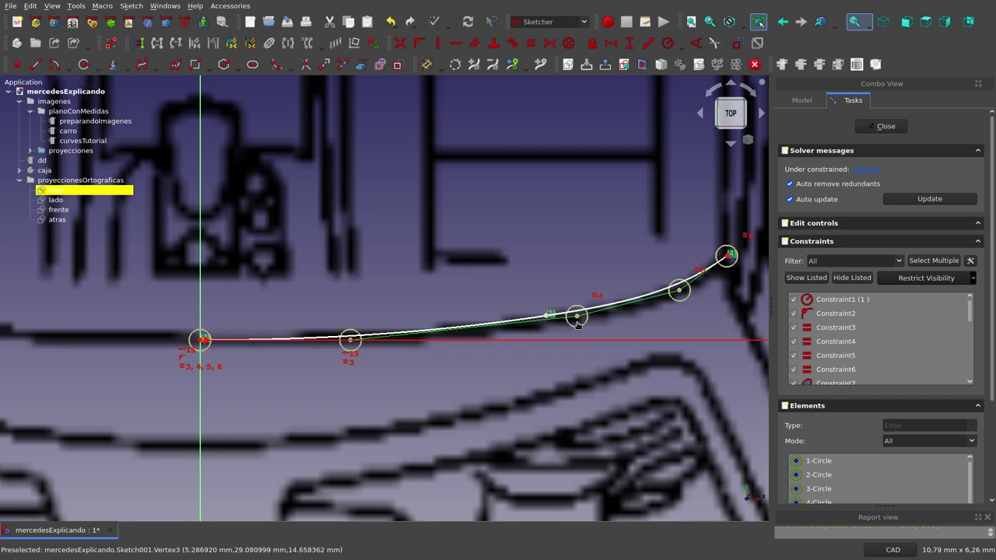
{"action": "left_click_drag", "start_coordinate": [578, 326], "coordinate": [579, 319]}
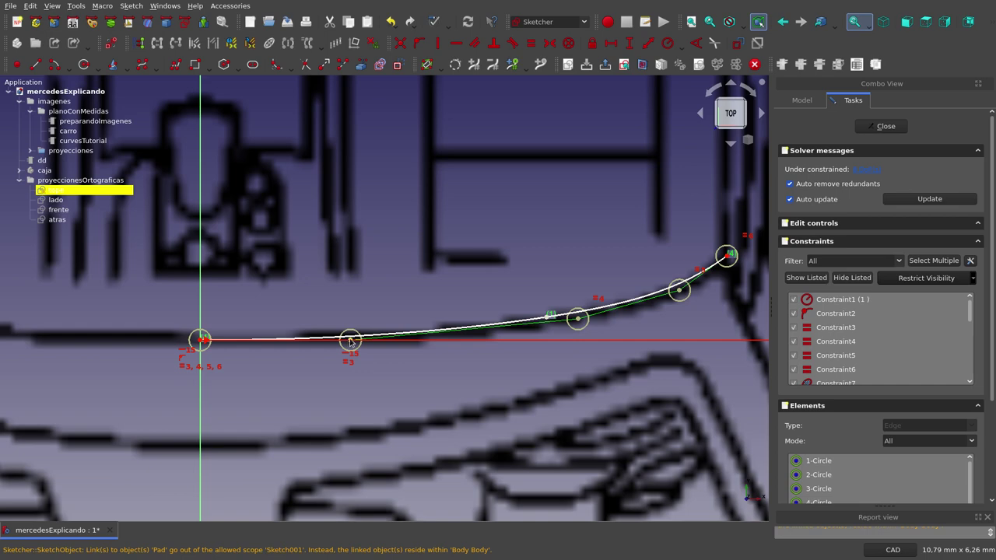
{"action": "left_click_drag", "start_coordinate": [351, 343], "coordinate": [341, 341]}
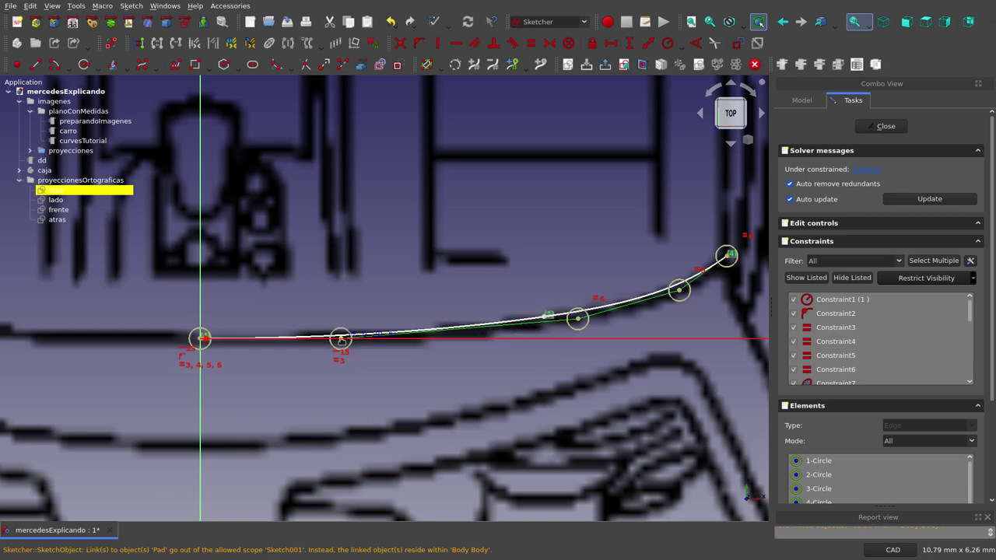
{"action": "scroll", "coordinate": [572, 306], "scroll_direction": "down", "scroll_amount": 2}
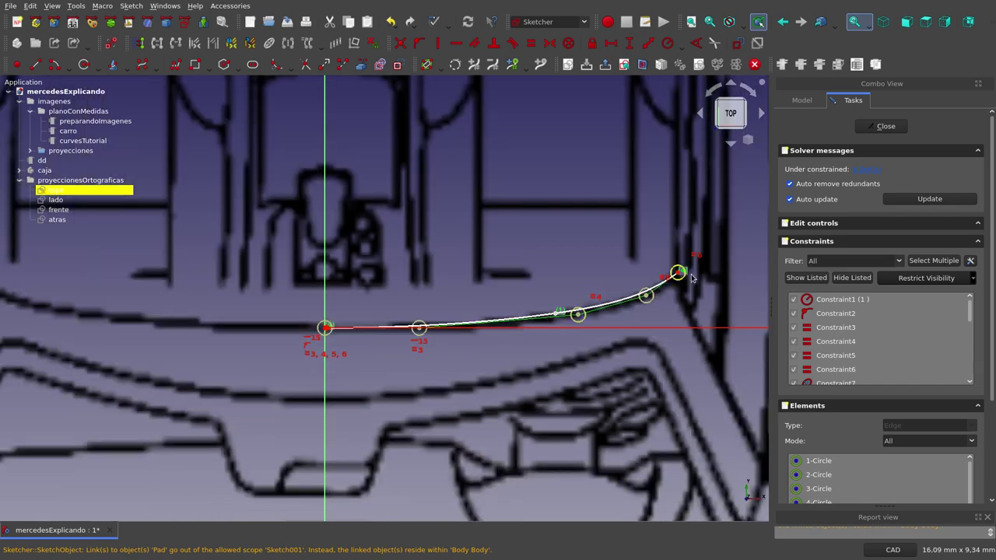
{"action": "scroll", "coordinate": [691, 276], "scroll_direction": "up", "scroll_amount": 5}
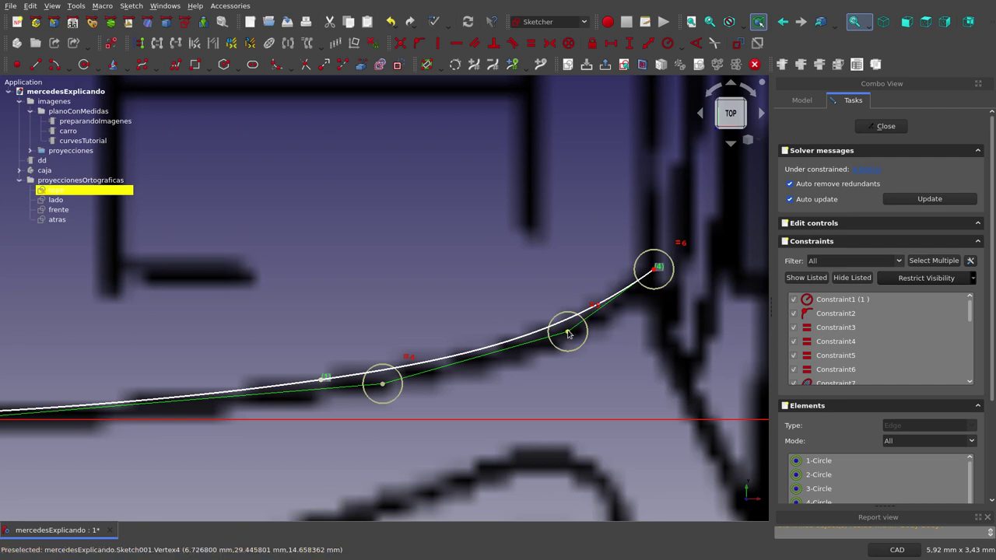
{"action": "left_click_drag", "start_coordinate": [568, 334], "coordinate": [573, 343]}
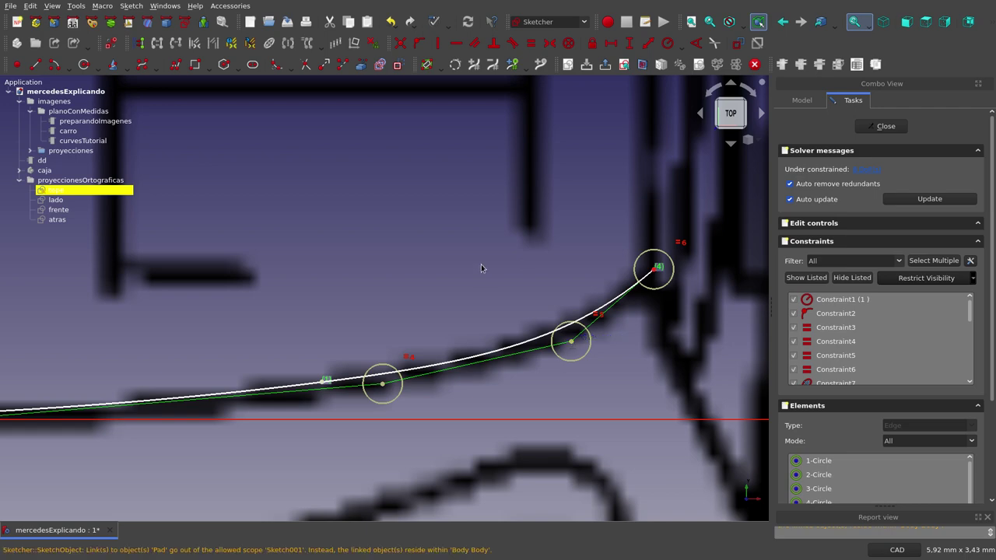
{"action": "scroll", "coordinate": [481, 265], "scroll_direction": "down", "scroll_amount": 6}
{"action": "scroll", "coordinate": [481, 264], "scroll_direction": "up", "scroll_amount": 1}
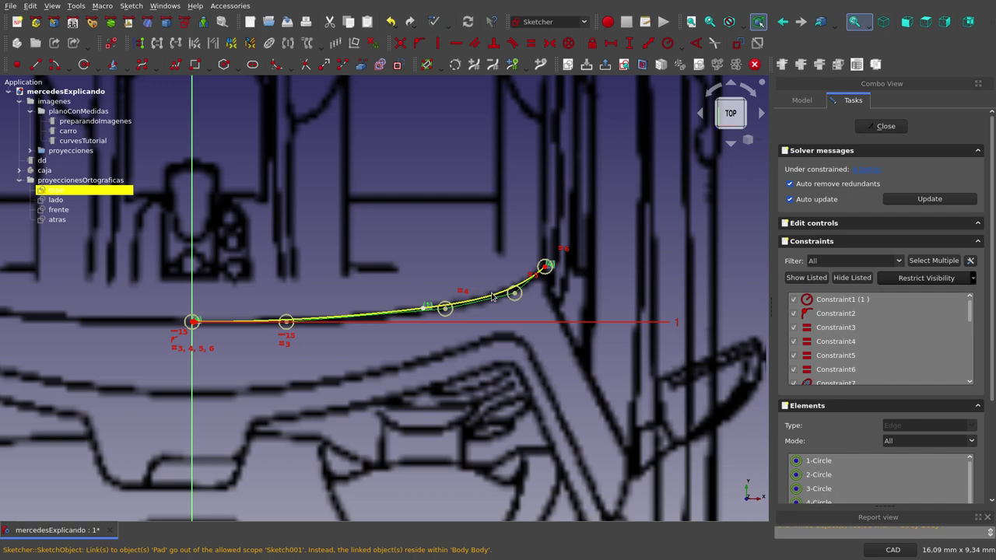
{"action": "left_click", "coordinate": [492, 296]}
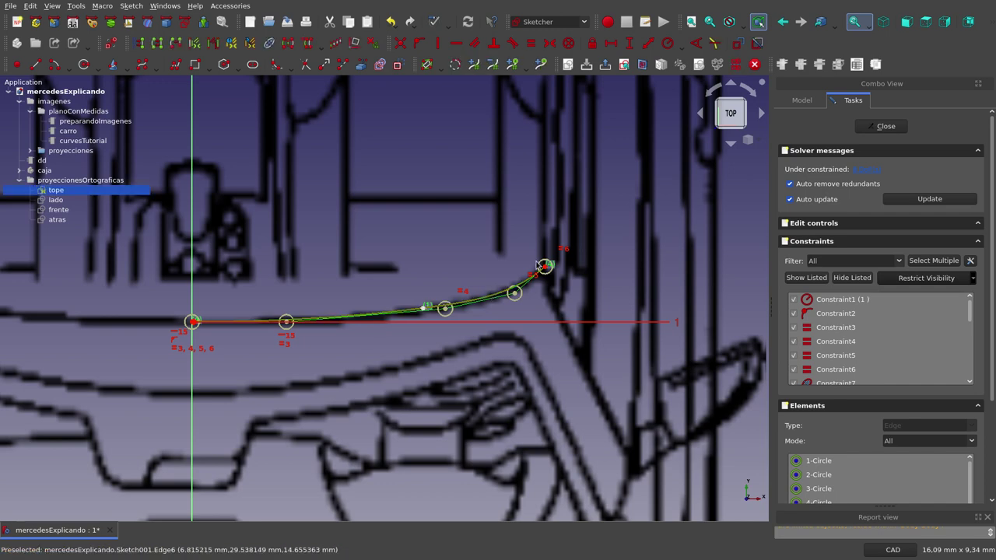
{"action": "left_click", "coordinate": [571, 44]}
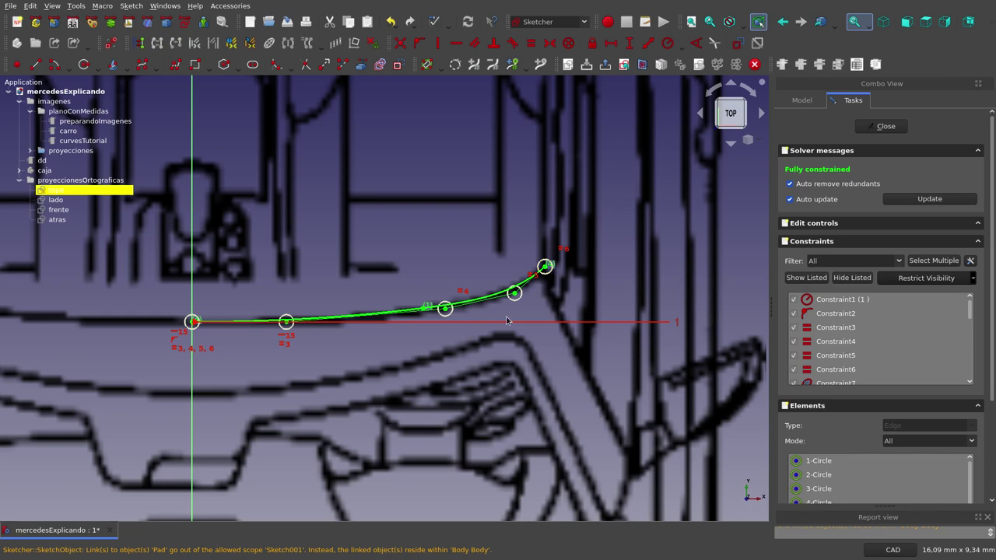
Drag the descending curve's control pole so it follows the drawing's line
{"action": "scroll", "coordinate": [502, 321], "scroll_direction": "down", "scroll_amount": 2}
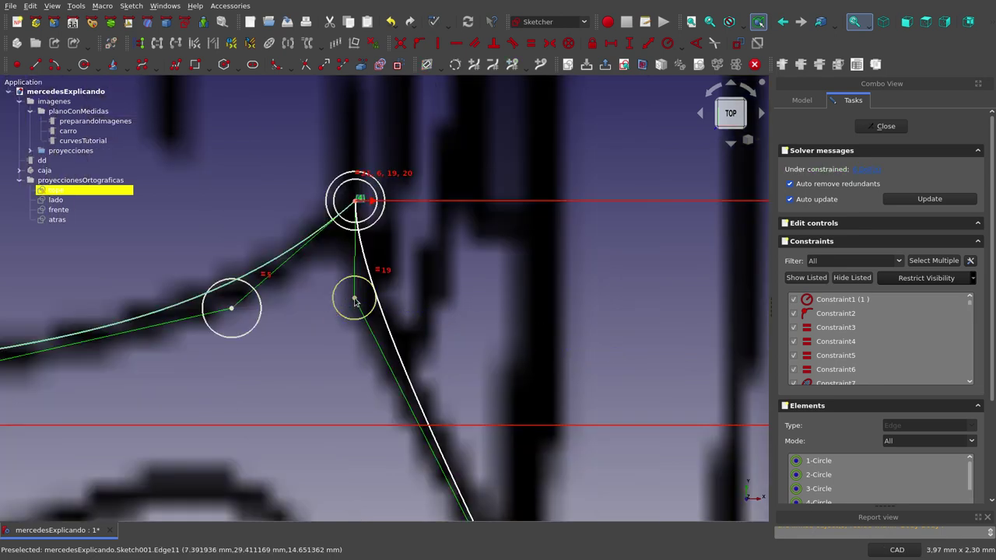
{"action": "left_click_drag", "start_coordinate": [355, 301], "coordinate": [331, 327]}
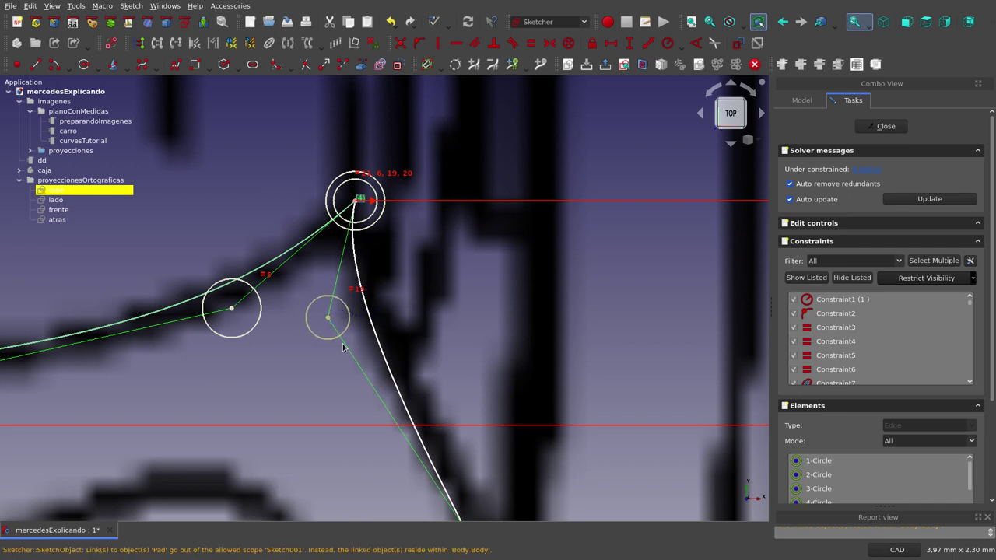
{"action": "mouse_move", "coordinate": [330, 327]}
{"action": "left_mouse_down"}
{"action": "mouse_move", "coordinate": [336, 352]}
{"action": "mouse_move", "coordinate": [346, 348]}
{"action": "mouse_move", "coordinate": [338, 328]}
{"action": "left_mouse_up"}
{"action": "scroll", "coordinate": [337, 329], "scroll_direction": "down", "scroll_amount": 3}
{"action": "scroll", "coordinate": [338, 328], "scroll_direction": "down", "scroll_amount": 2}
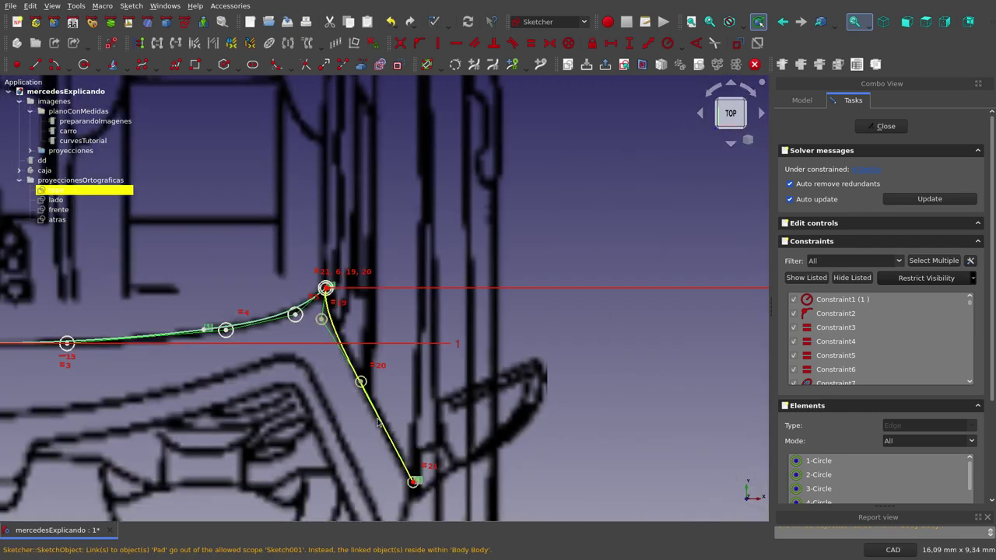
{"action": "scroll", "coordinate": [380, 416], "scroll_direction": "up", "scroll_amount": 3}
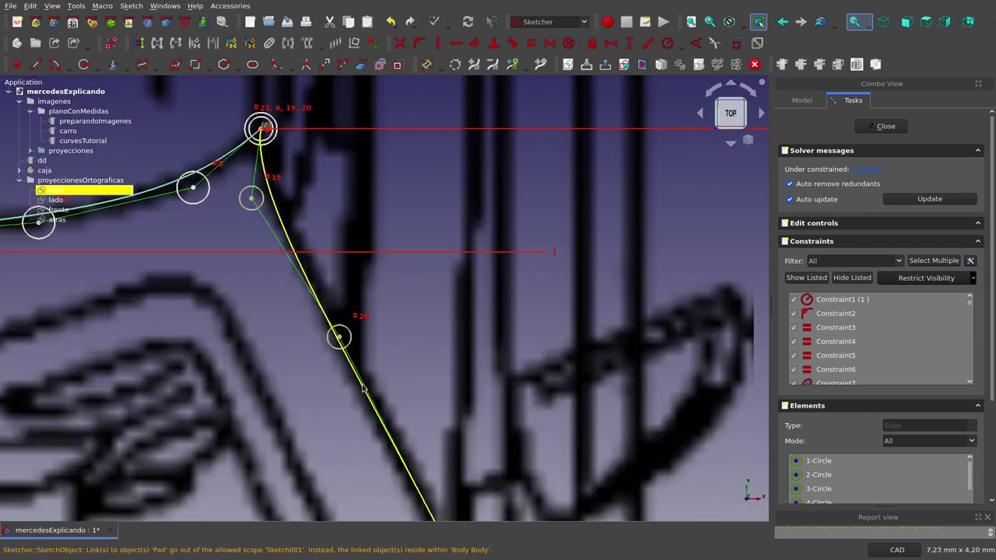
{"action": "scroll", "coordinate": [340, 340], "scroll_direction": "down", "scroll_amount": 2}
{"action": "scroll", "coordinate": [402, 466], "scroll_direction": "up", "scroll_amount": 3}
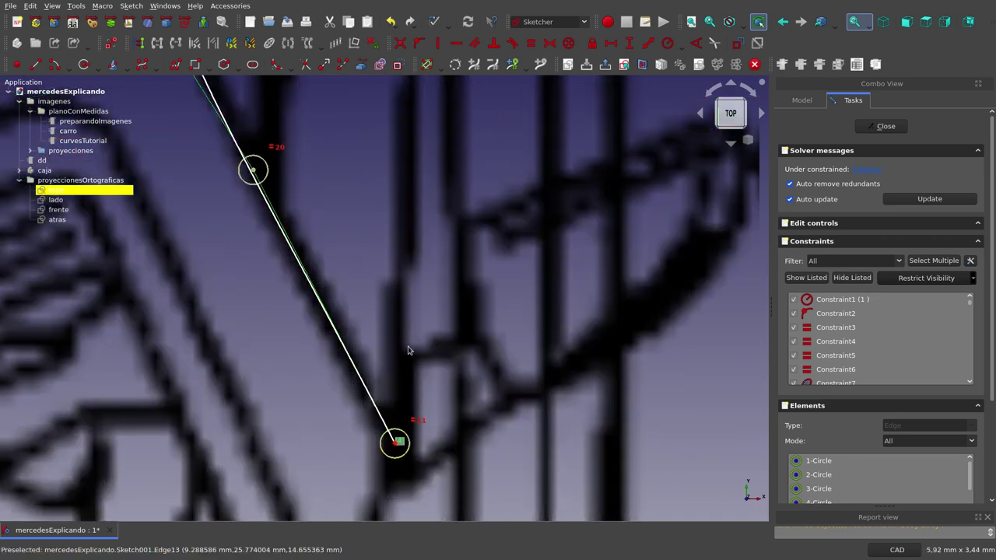
{"action": "scroll", "coordinate": [402, 465], "scroll_direction": "down", "scroll_amount": 3}
{"action": "scroll", "coordinate": [393, 433], "scroll_direction": "up", "scroll_amount": 2}
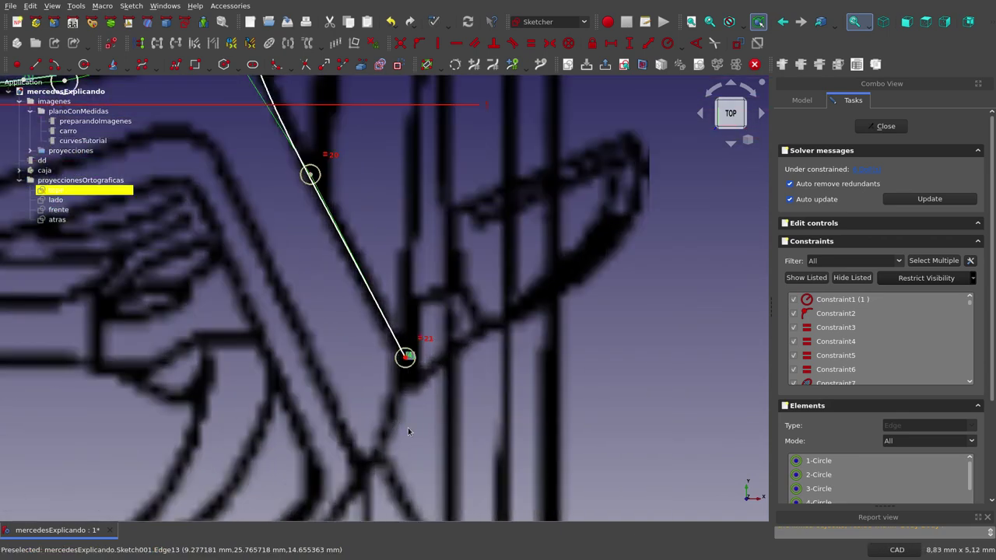
{"action": "scroll", "coordinate": [408, 427], "scroll_direction": "down", "scroll_amount": 2}
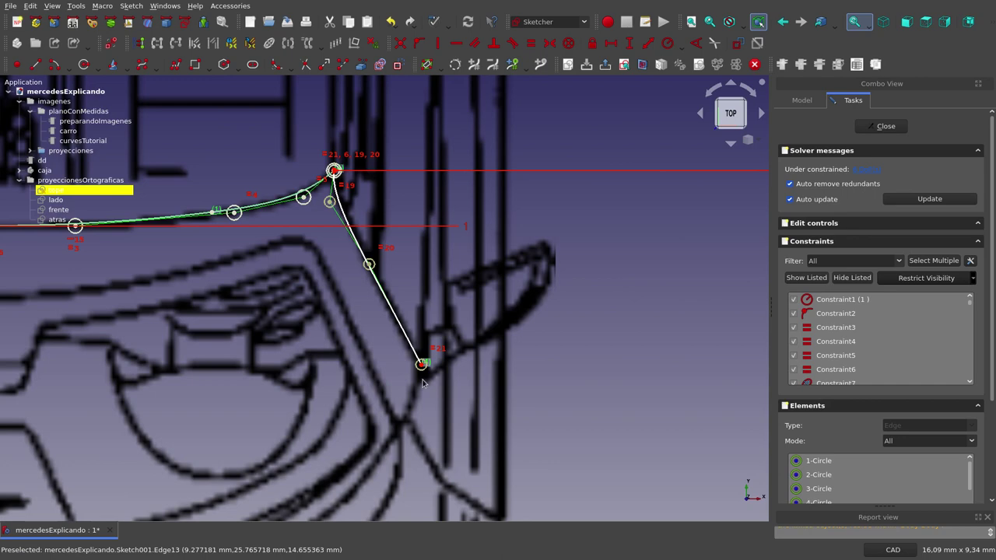
{"action": "scroll", "coordinate": [416, 378], "scroll_direction": "up", "scroll_amount": 2}
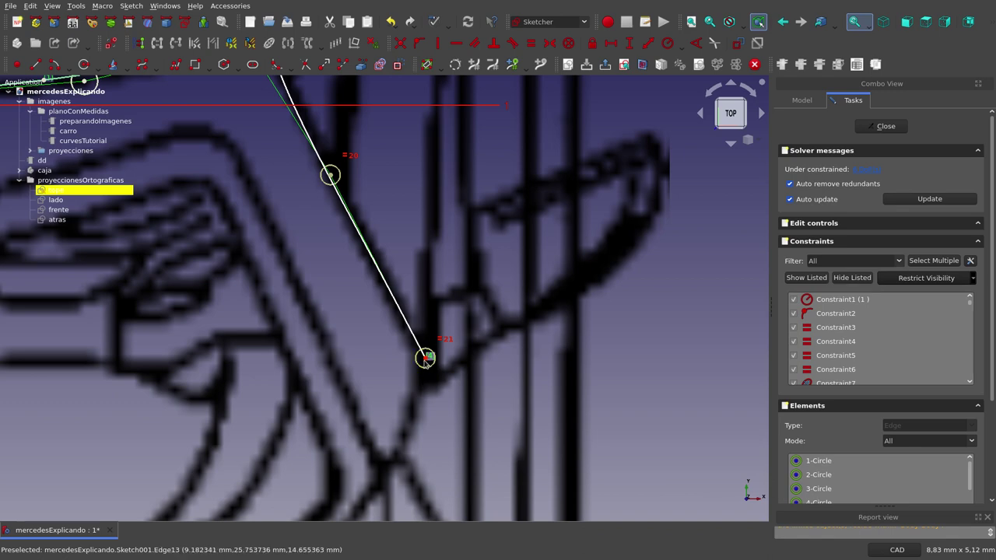
{"action": "scroll", "coordinate": [437, 419], "scroll_direction": "down", "scroll_amount": 4}
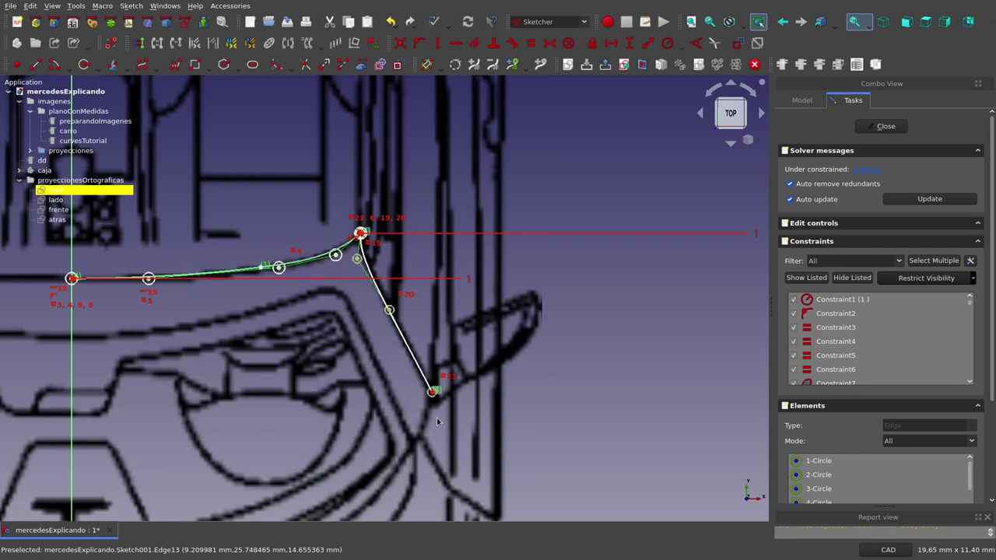
Apply a Block constraint to Edge14 and zoom out to check the outline
{"action": "left_click", "coordinate": [371, 271]}
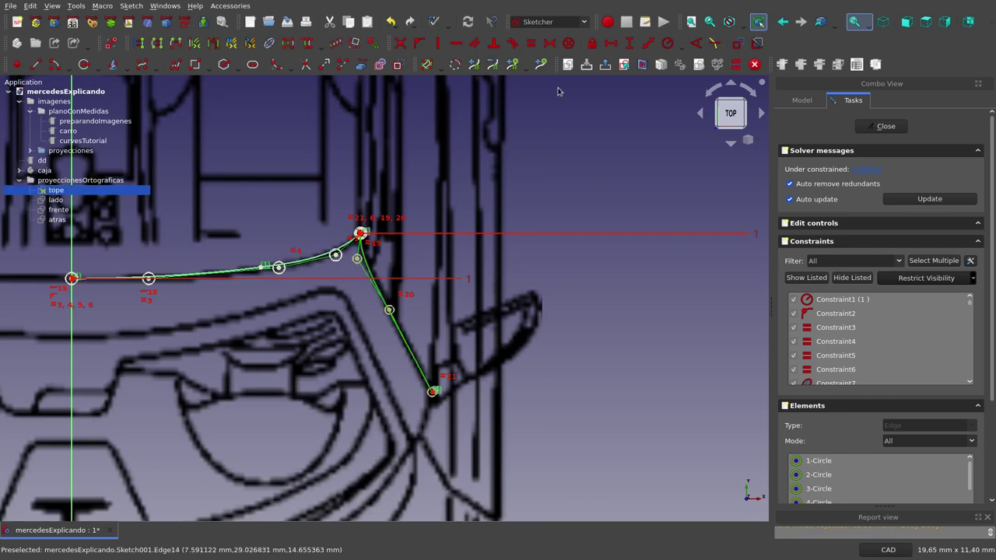
{"action": "left_click", "coordinate": [571, 50]}
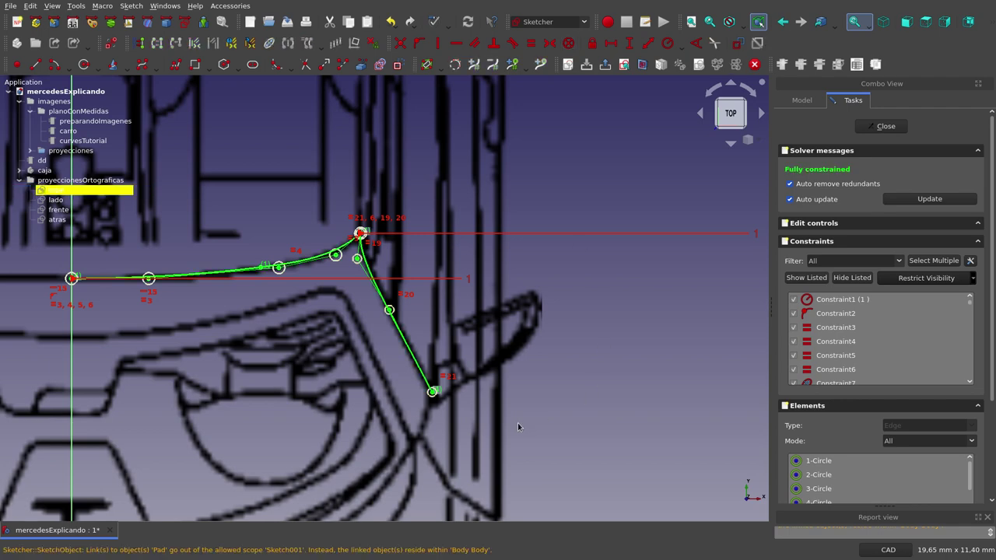
{"action": "scroll", "coordinate": [482, 339], "scroll_direction": "down", "scroll_amount": 3}
{"action": "scroll", "coordinate": [458, 384], "scroll_direction": "down", "scroll_amount": 2}
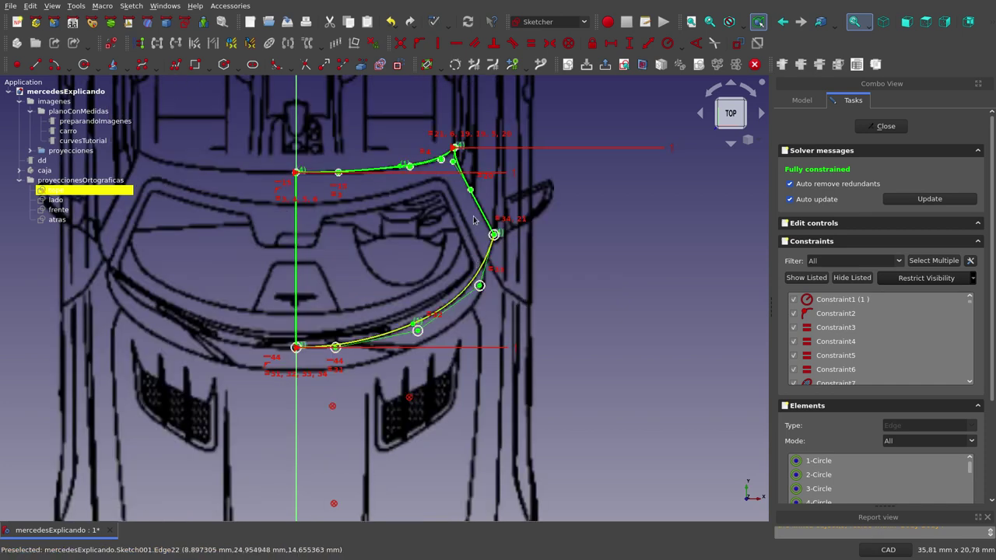
{"action": "scroll", "coordinate": [497, 243], "scroll_direction": "down", "scroll_amount": 1}
{"action": "scroll", "coordinate": [496, 243], "scroll_direction": "down", "scroll_amount": 1}
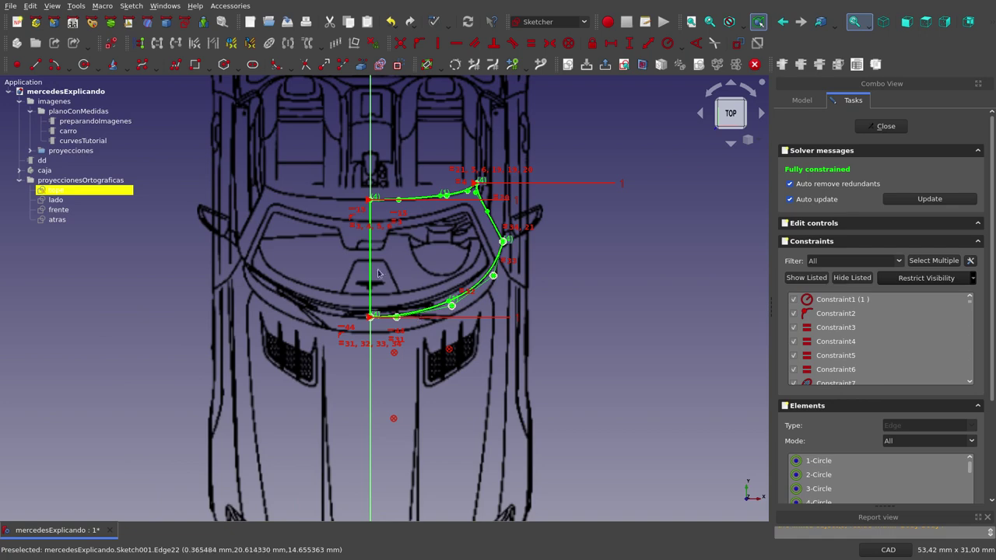
{"action": "scroll", "coordinate": [371, 200], "scroll_direction": "up", "scroll_amount": 1}
{"action": "scroll", "coordinate": [372, 201], "scroll_direction": "up", "scroll_amount": 1}
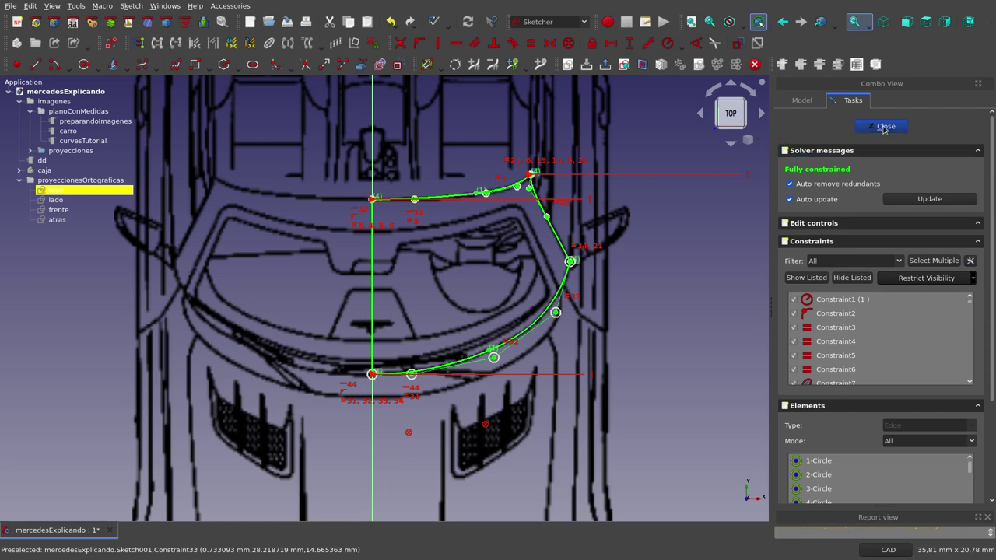
Close the tope sketch, select the lado sketch and switch to the front view
{"action": "left_click", "coordinate": [885, 127]}
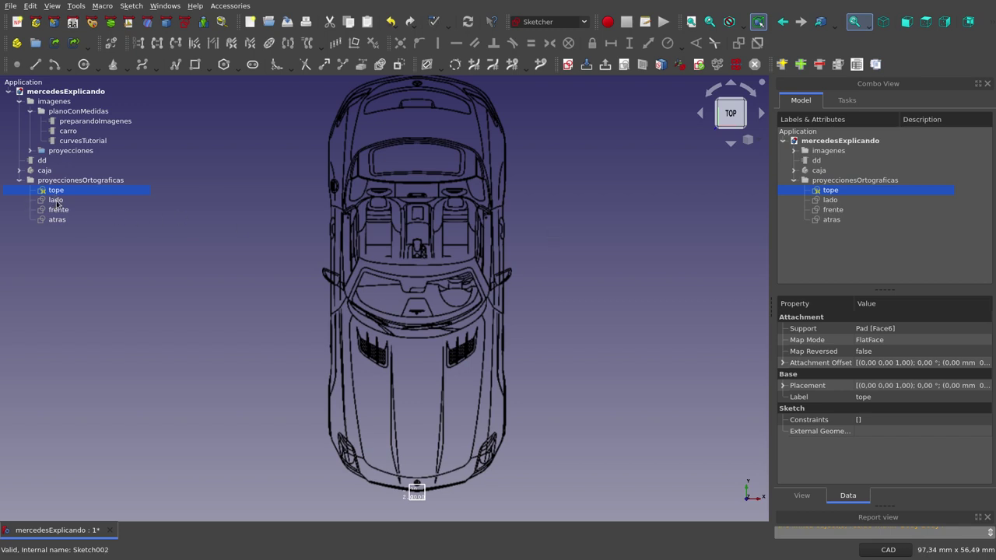
{"action": "left_click", "coordinate": [56, 200]}
{"action": "left_click", "coordinate": [903, 23]}
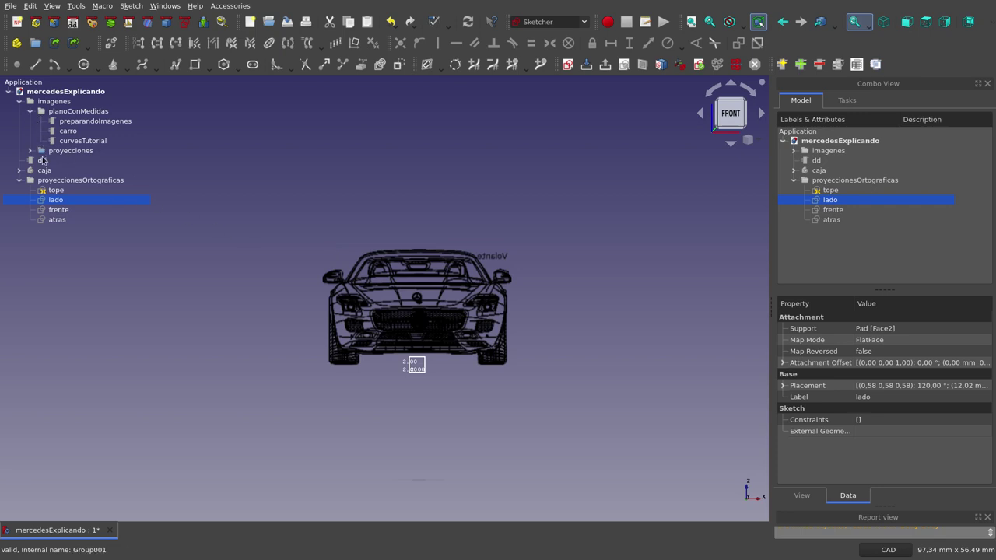
Select the atras image under proyecciones and view the car from the right side
{"action": "left_click", "coordinate": [32, 150]}
{"action": "left_click", "coordinate": [75, 191]}
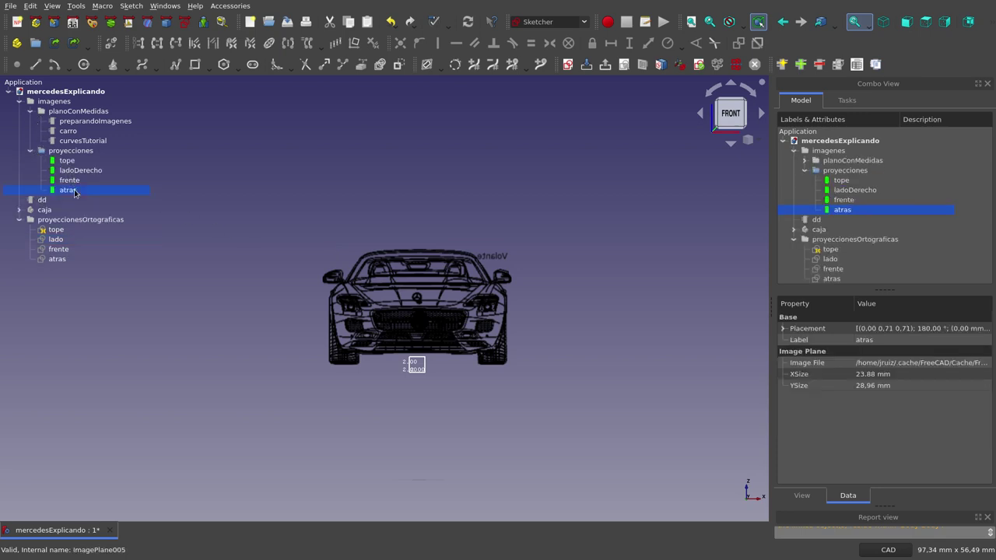
{"action": "scroll", "coordinate": [450, 276], "scroll_direction": "up", "scroll_amount": 1}
{"action": "scroll", "coordinate": [450, 274], "scroll_direction": "up", "scroll_amount": 3}
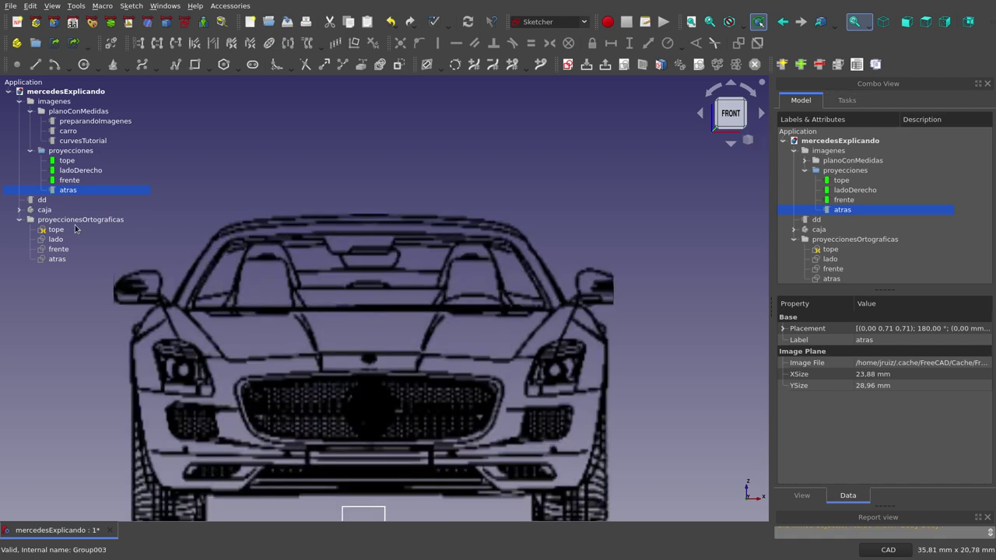
{"action": "left_click", "coordinate": [950, 26]}
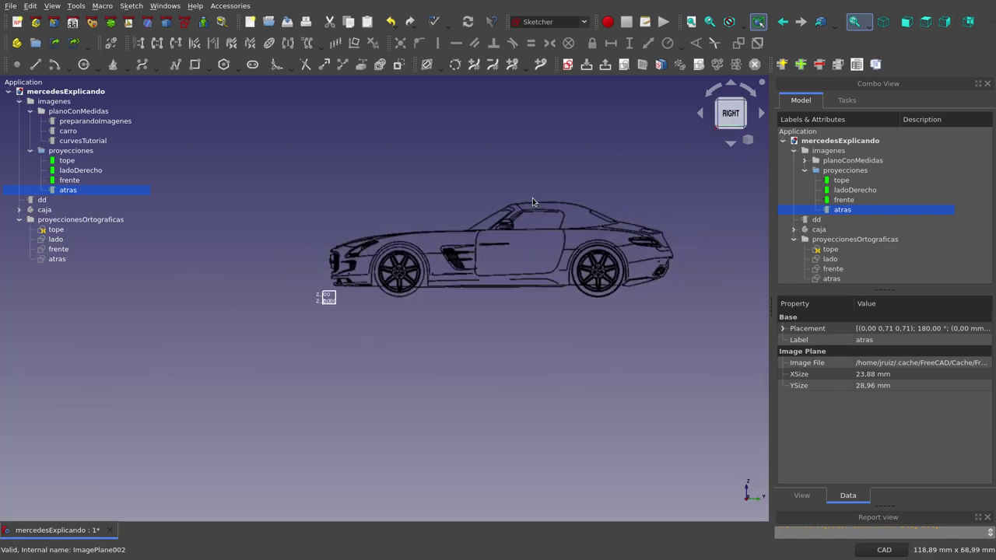
{"action": "scroll", "coordinate": [533, 199], "scroll_direction": "up", "scroll_amount": 1}
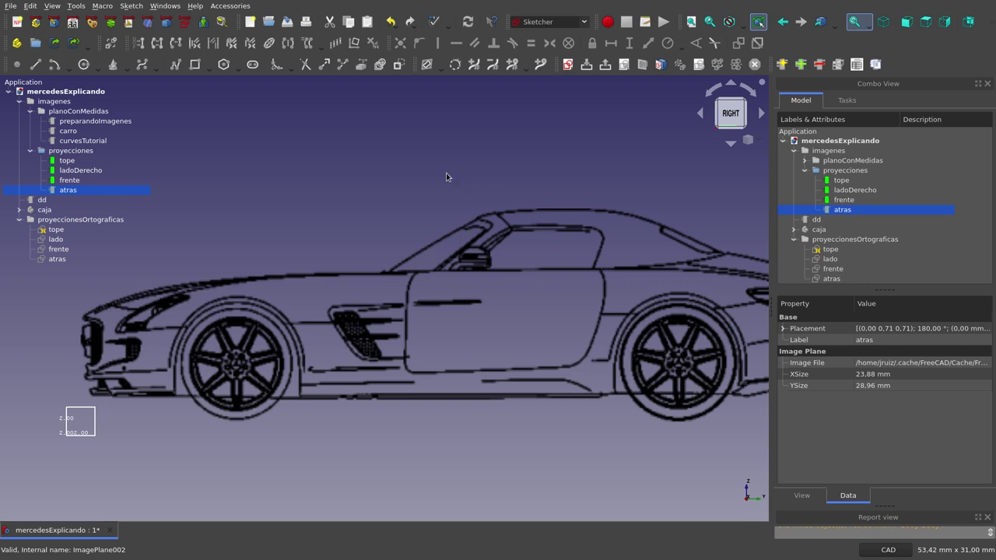
Open the lado sketch, show the tope sketch and zoom onto its windshield curve
{"action": "double_click", "coordinate": [56, 239]}
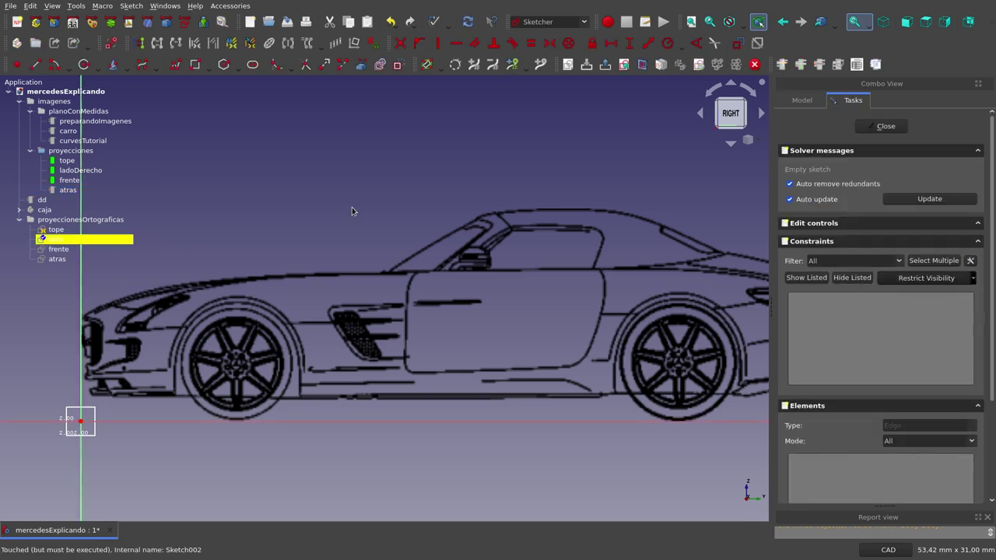
{"action": "scroll", "coordinate": [354, 214], "scroll_direction": "down", "scroll_amount": 3}
{"action": "scroll", "coordinate": [353, 216], "scroll_direction": "up", "scroll_amount": 1}
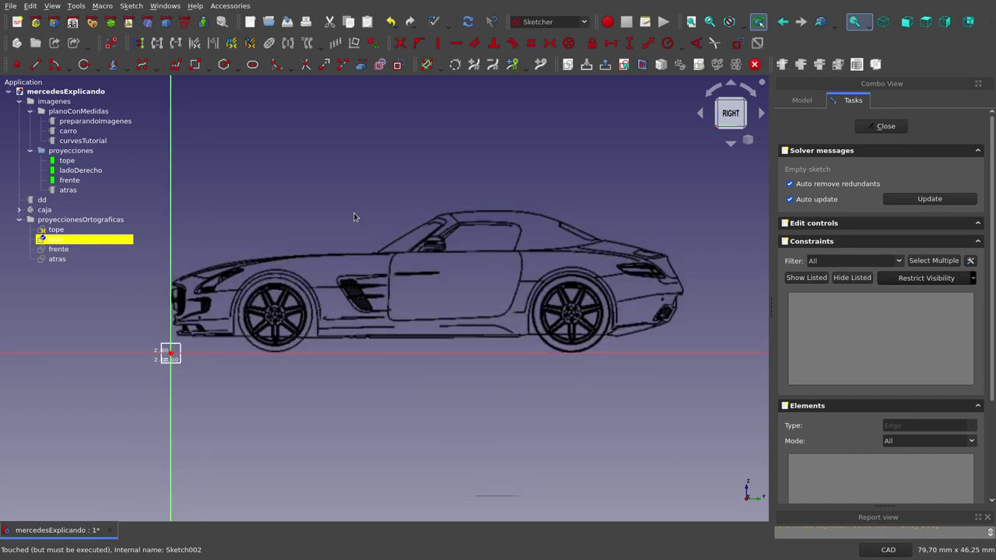
{"action": "left_click", "coordinate": [67, 230]}
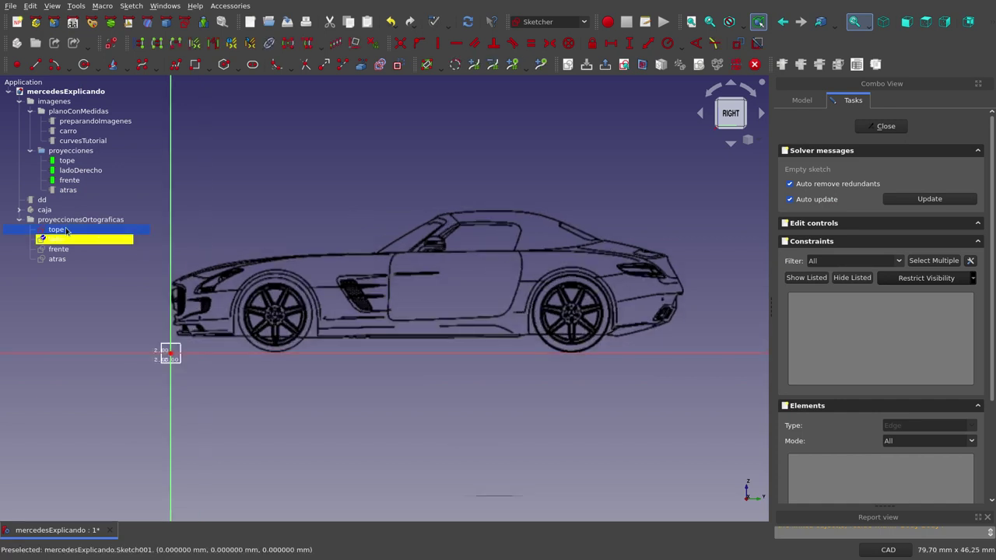
{"action": "key", "text": "space"}
{"action": "middle_click_drag", "start_coordinate": [434, 182], "coordinate": [439, 170]}
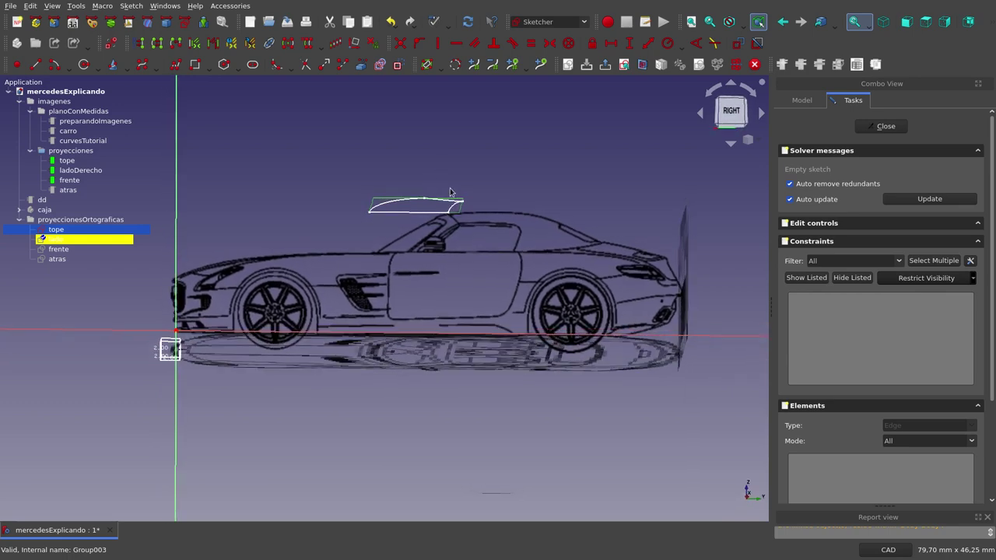
{"action": "scroll", "coordinate": [460, 219], "scroll_direction": "up", "scroll_amount": 3}
{"action": "scroll", "coordinate": [452, 215], "scroll_direction": "up", "scroll_amount": 3}
{"action": "scroll", "coordinate": [446, 212], "scroll_direction": "up", "scroll_amount": 2}
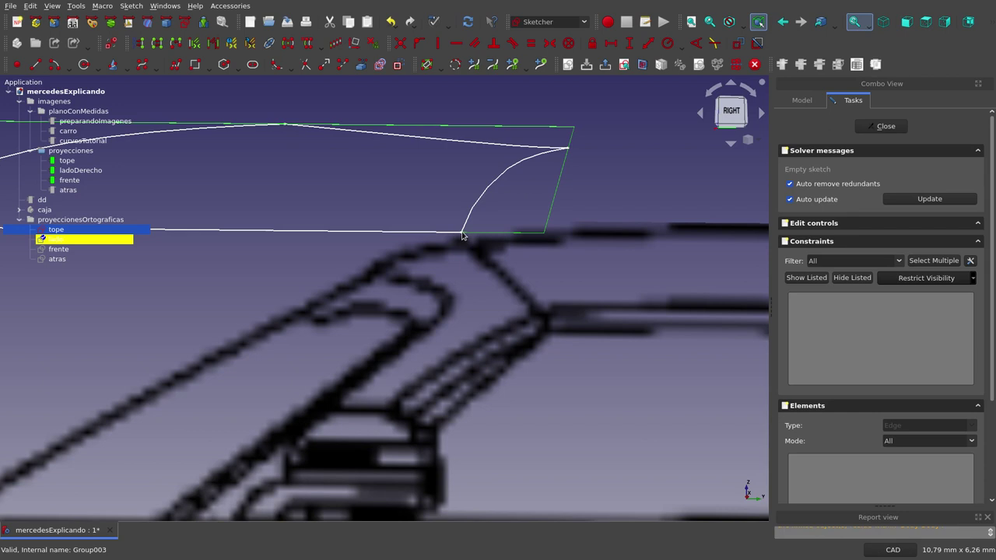
Link the tope windshield curve as external geometry and view the lado sketch square-on
{"action": "left_click", "coordinate": [362, 67]}
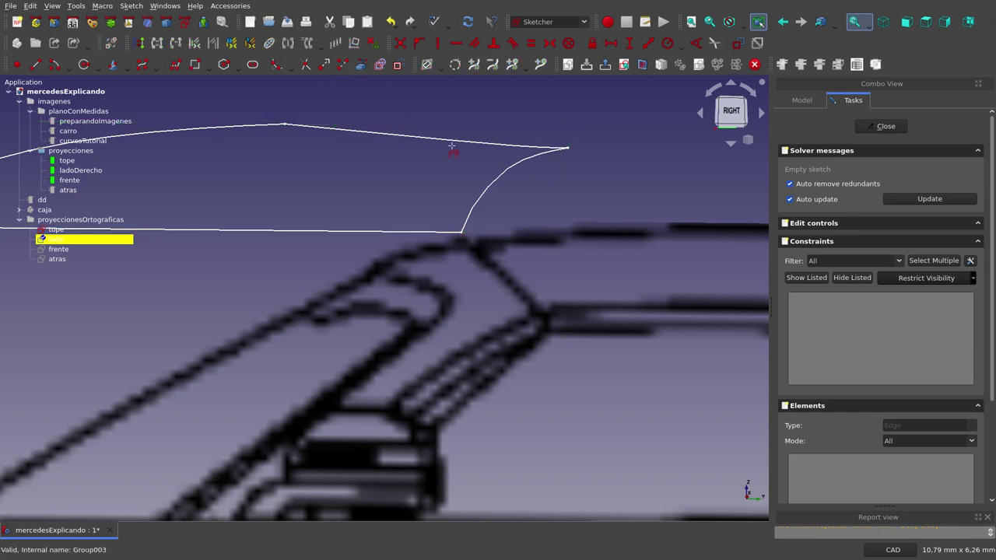
{"action": "left_click", "coordinate": [482, 194]}
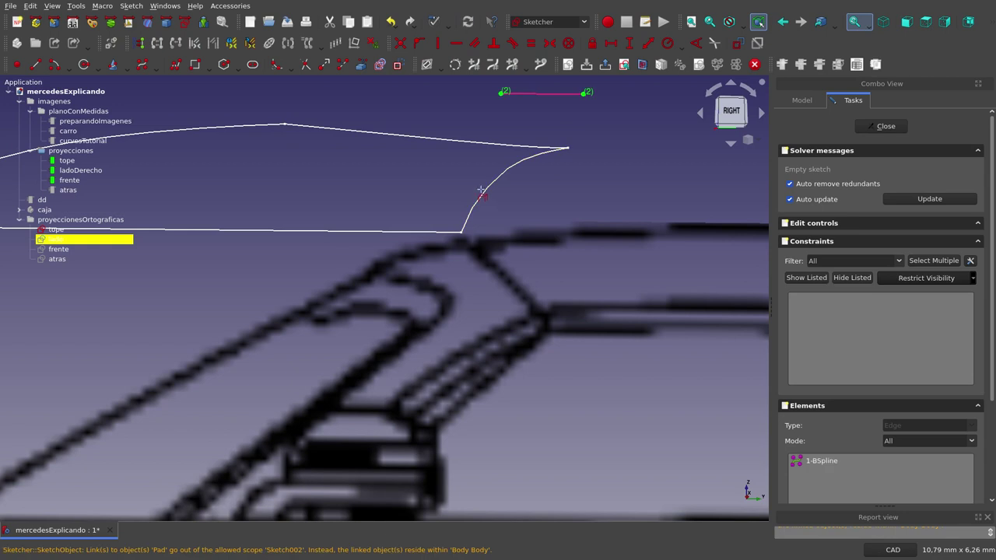
{"action": "scroll", "coordinate": [482, 190], "scroll_direction": "down", "scroll_amount": 1}
{"action": "scroll", "coordinate": [482, 190], "scroll_direction": "down", "scroll_amount": 1}
{"action": "scroll", "coordinate": [482, 190], "scroll_direction": "up", "scroll_amount": 1}
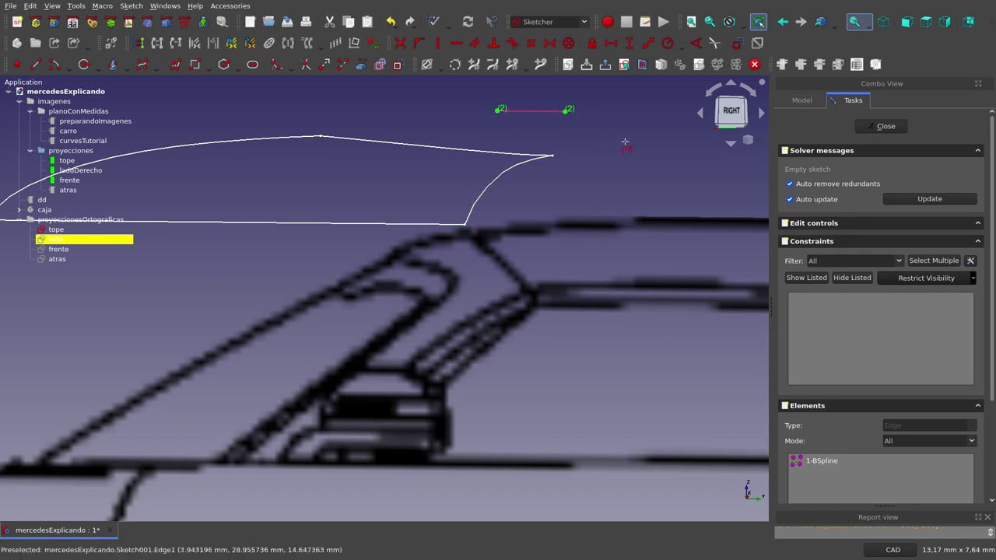
{"action": "left_click", "coordinate": [627, 68]}
{"action": "scroll", "coordinate": [514, 160], "scroll_direction": "down", "scroll_amount": 1}
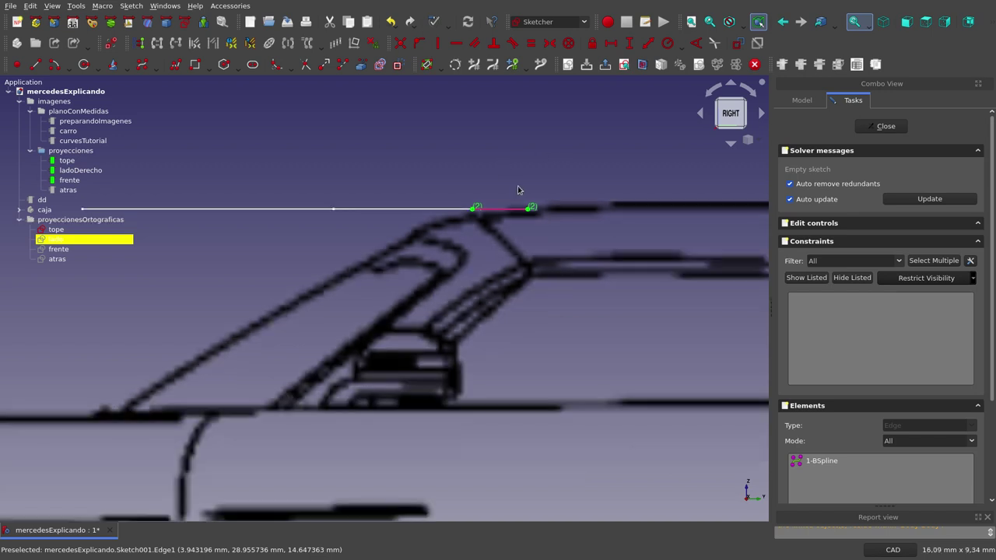
{"action": "scroll", "coordinate": [518, 190], "scroll_direction": "up", "scroll_amount": 1}
{"action": "scroll", "coordinate": [519, 190], "scroll_direction": "up", "scroll_amount": 1}
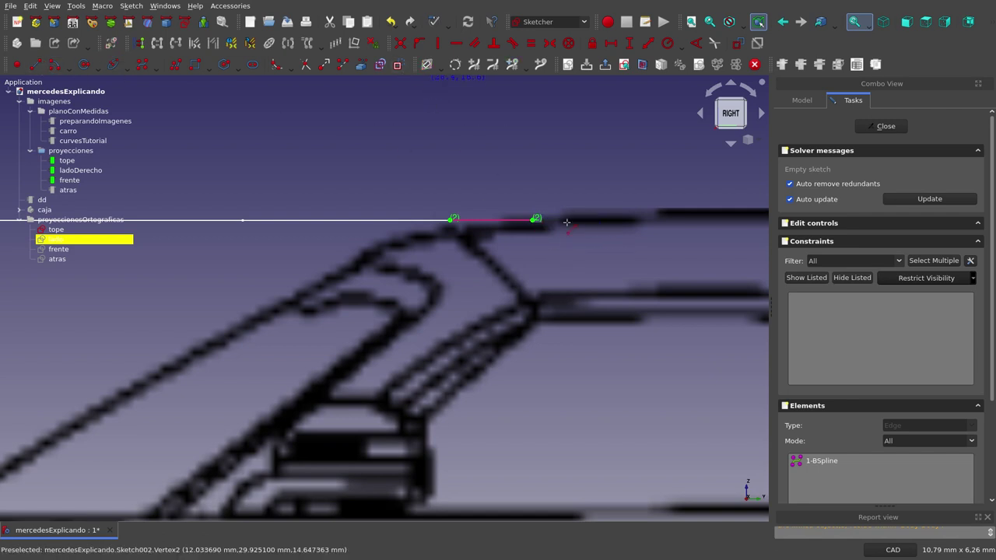
Draw two vertical lines down from the projected edge's ends, shortening the left one
{"action": "left_click", "coordinate": [533, 219]}
{"action": "left_click", "coordinate": [532, 325]}
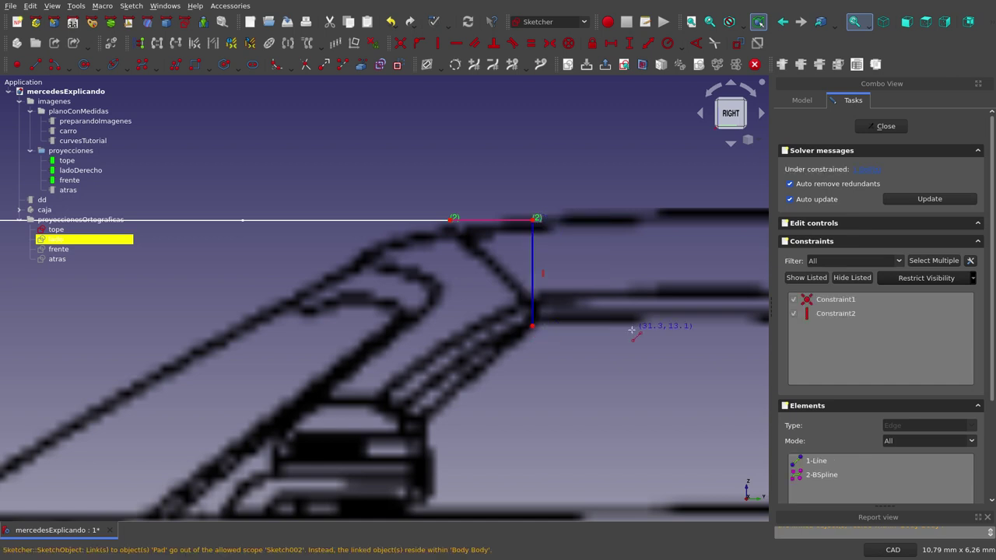
{"action": "left_click", "coordinate": [452, 220]}
{"action": "left_click", "coordinate": [450, 253]}
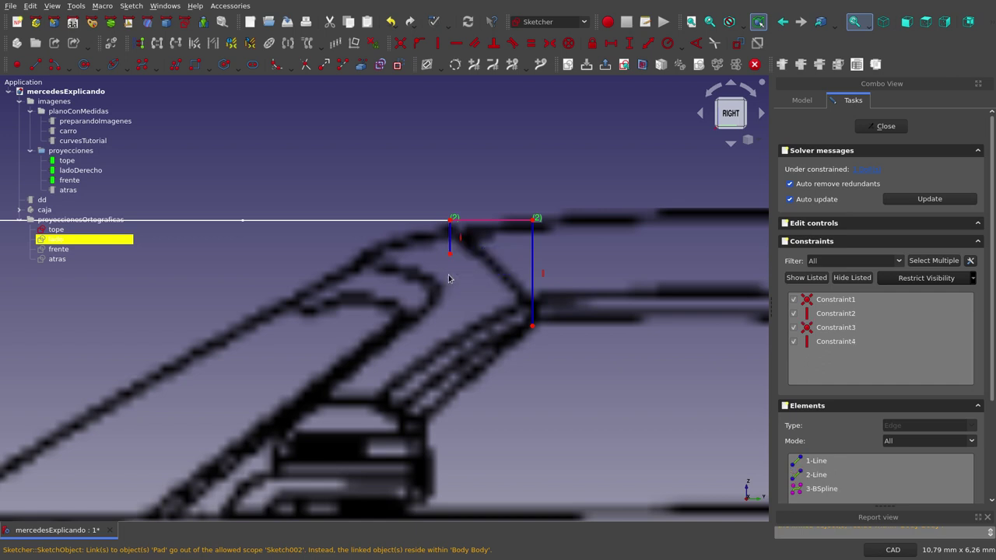
{"action": "scroll", "coordinate": [533, 237], "scroll_direction": "up", "scroll_amount": 4}
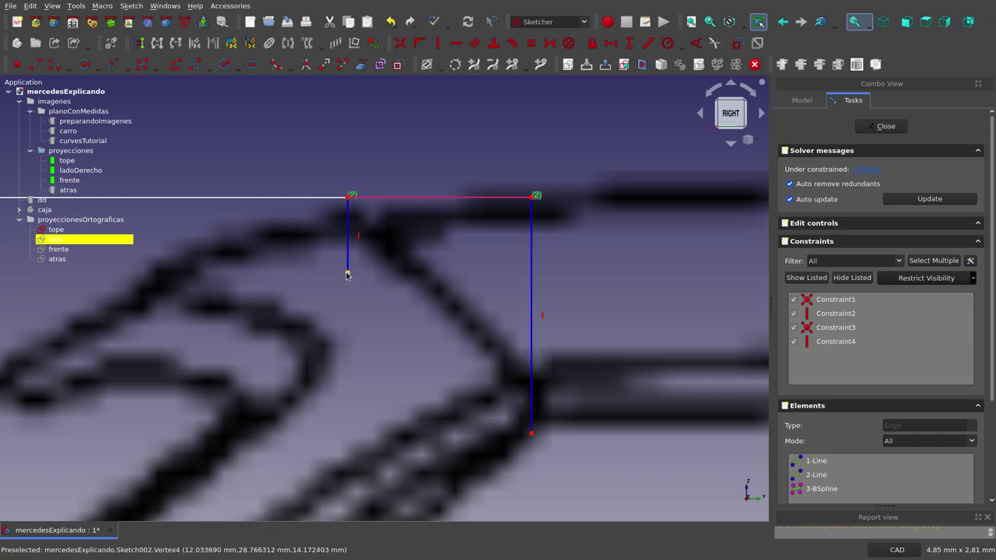
{"action": "left_click_drag", "start_coordinate": [348, 274], "coordinate": [348, 230]}
{"action": "left_click", "coordinate": [348, 228]}
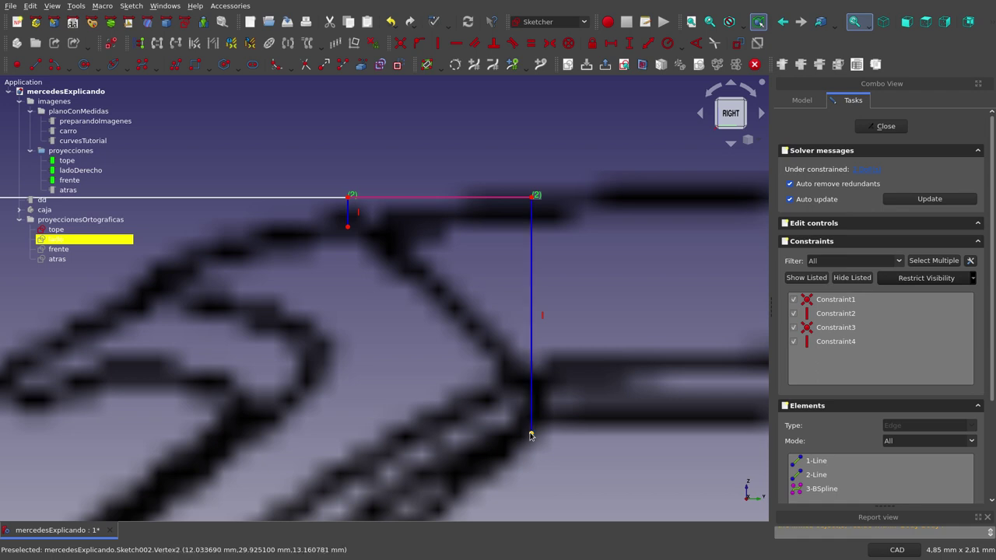
Move the long line's lower end onto the windshield outline
{"action": "left_click_drag", "start_coordinate": [531, 434], "coordinate": [536, 411]}
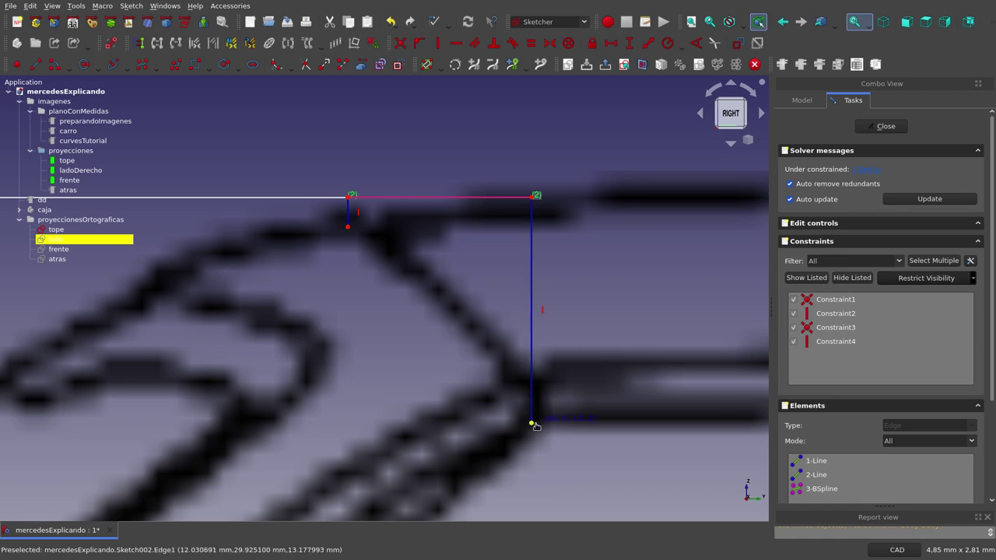
{"action": "left_click_drag", "start_coordinate": [537, 411], "coordinate": [534, 416]}
{"action": "scroll", "coordinate": [534, 386], "scroll_direction": "down", "scroll_amount": 3}
{"action": "scroll", "coordinate": [534, 364], "scroll_direction": "down", "scroll_amount": 1}
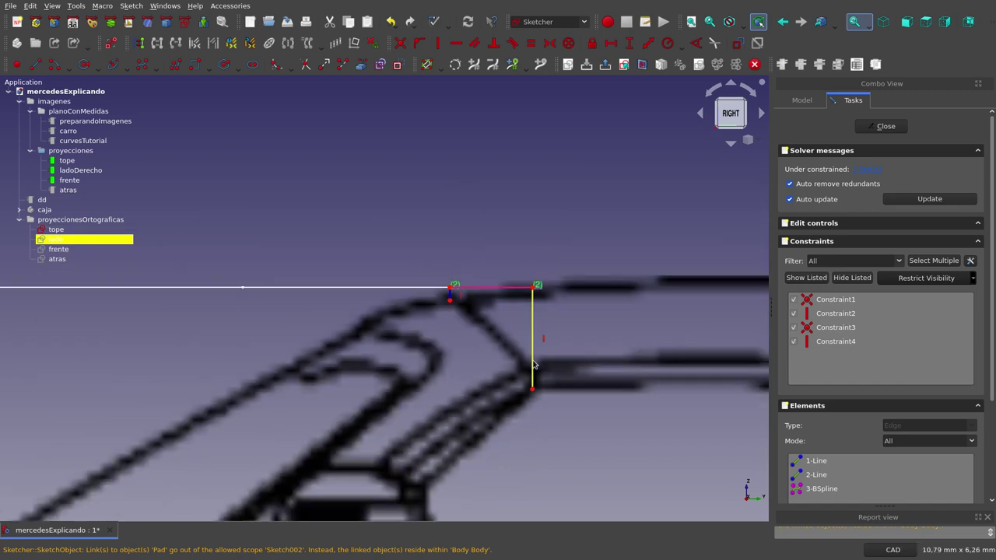
{"action": "left_click", "coordinate": [534, 364]}
{"action": "scroll", "coordinate": [533, 365], "scroll_direction": "up", "scroll_amount": 2}
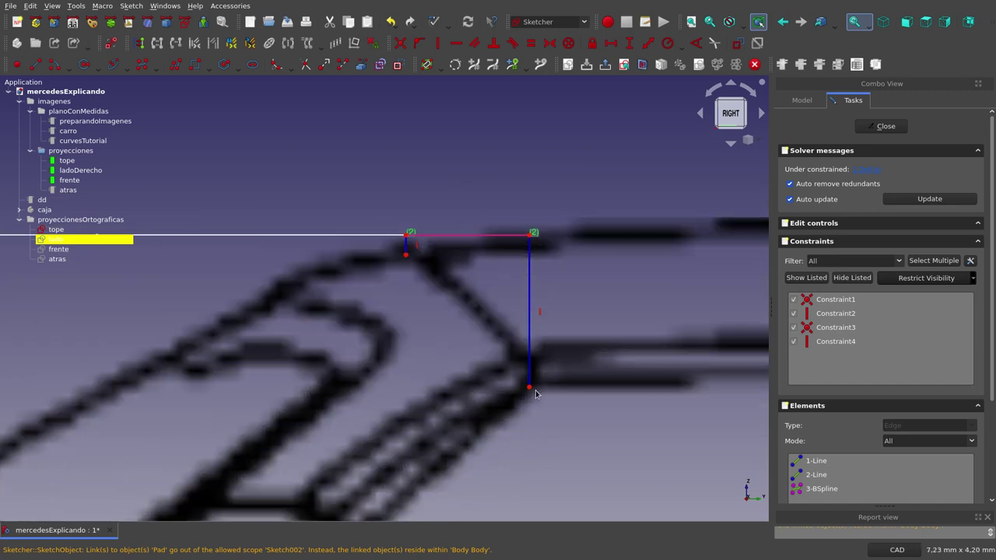
Apply a Block constraint to the short line and then the long line
{"action": "left_click", "coordinate": [407, 244]}
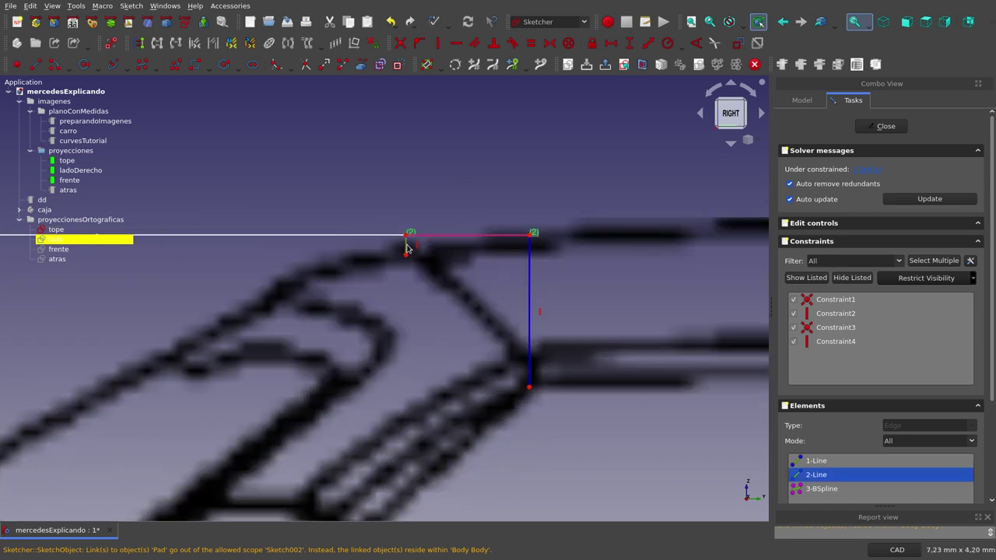
{"action": "left_click", "coordinate": [529, 275]}
{"action": "left_click", "coordinate": [526, 281]}
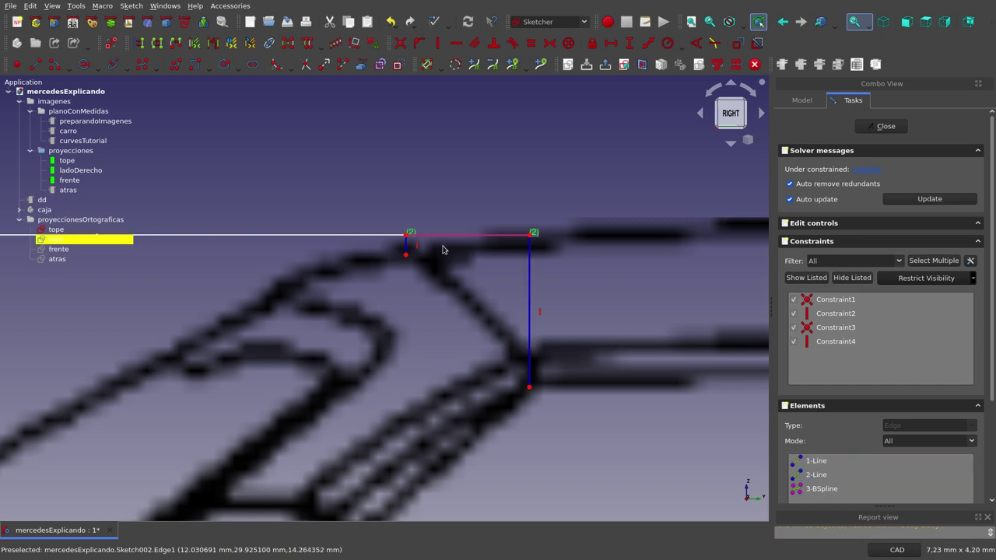
{"action": "left_click", "coordinate": [569, 43]}
{"action": "left_click", "coordinate": [529, 277]}
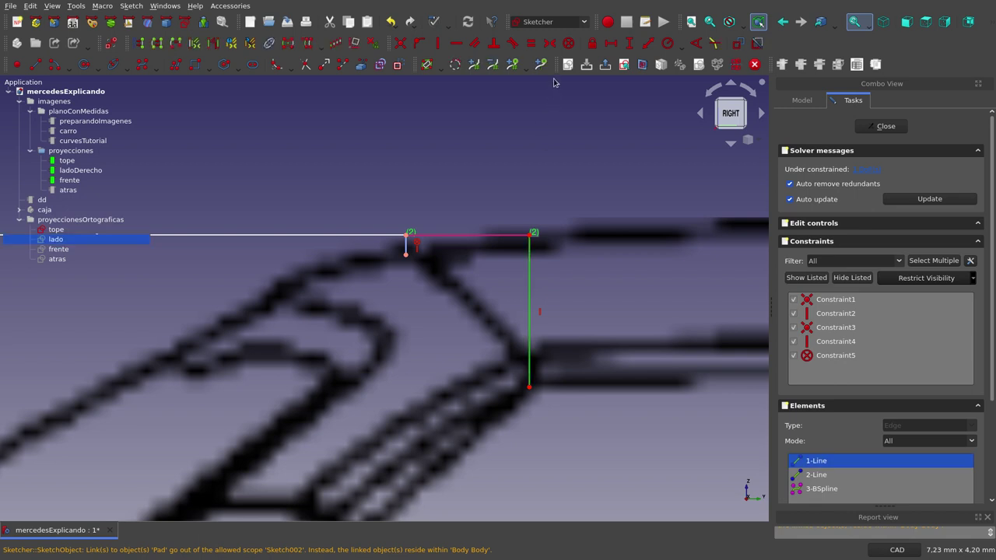
{"action": "left_click", "coordinate": [568, 43]}
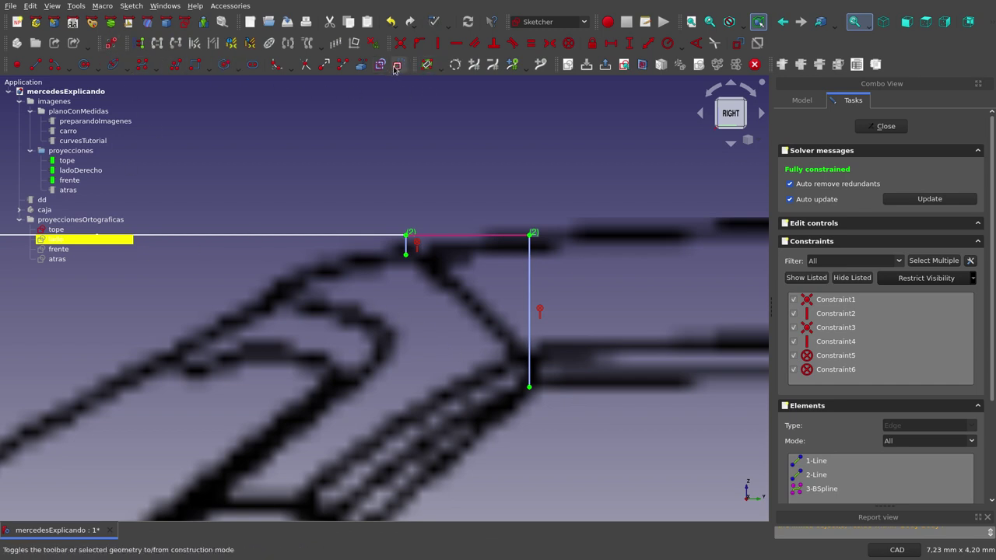
{"action": "scroll", "coordinate": [581, 363], "scroll_direction": "down", "scroll_amount": 3}
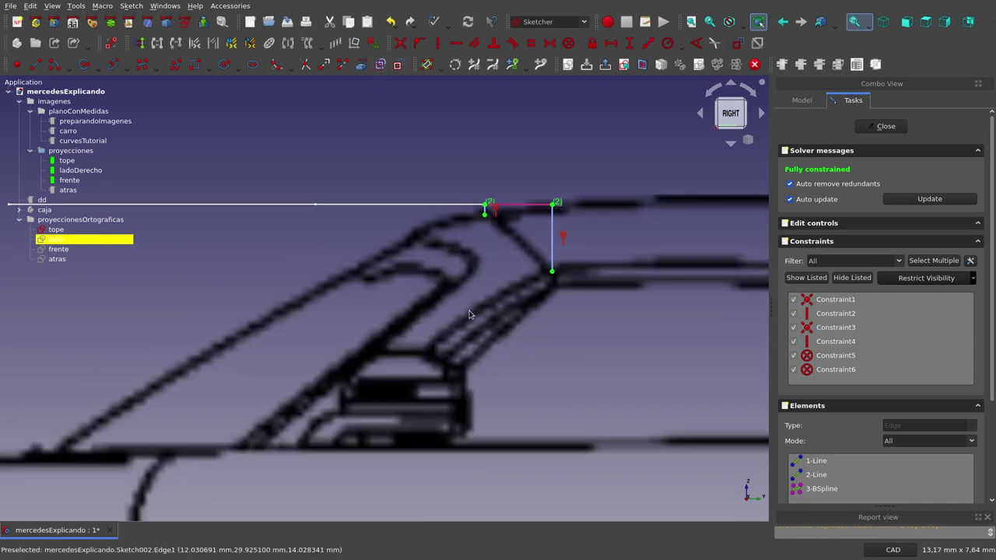
{"action": "scroll", "coordinate": [562, 249], "scroll_direction": "down", "scroll_amount": 2}
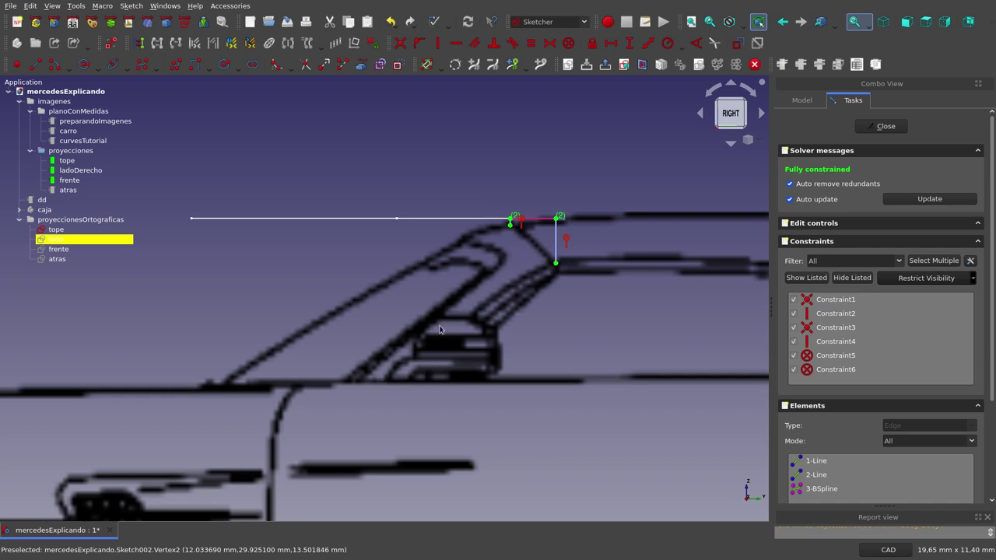
{"action": "scroll", "coordinate": [449, 215], "scroll_direction": "up", "scroll_amount": 5}
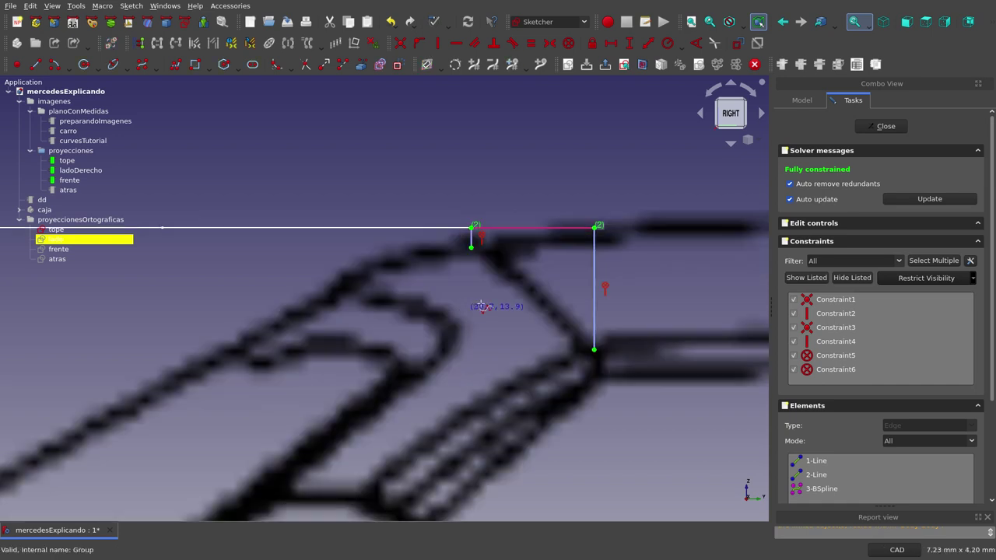
Draw an end-points-and-rim arc between the two lines' lower ends along the windshield edge
{"action": "left_click", "coordinate": [70, 66]}
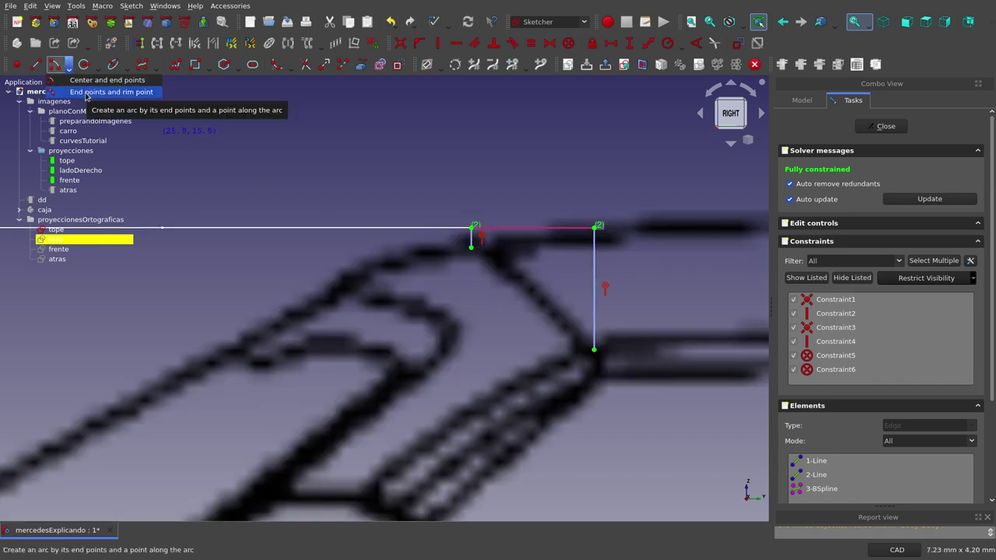
{"action": "left_click", "coordinate": [85, 92]}
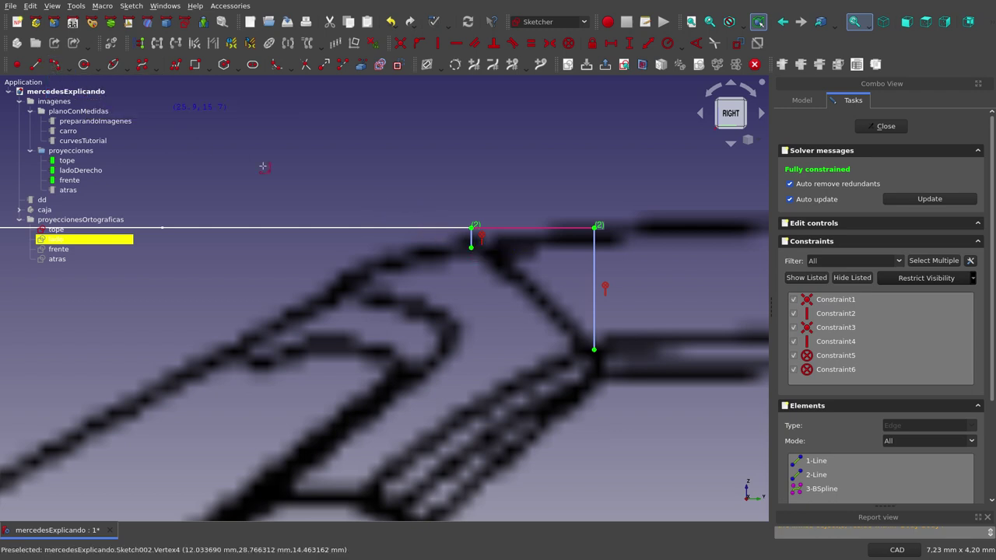
{"action": "left_click", "coordinate": [471, 247]}
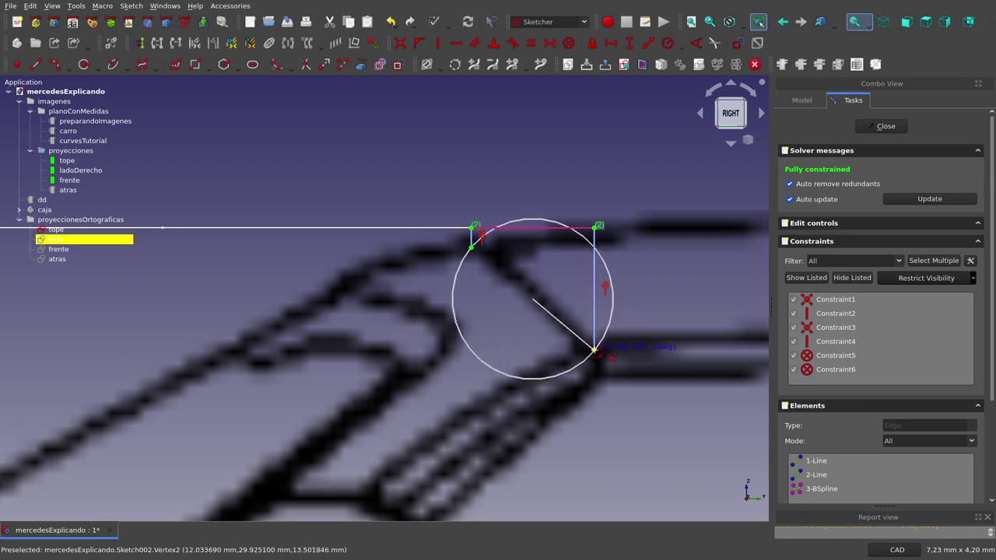
{"action": "left_click", "coordinate": [595, 351]}
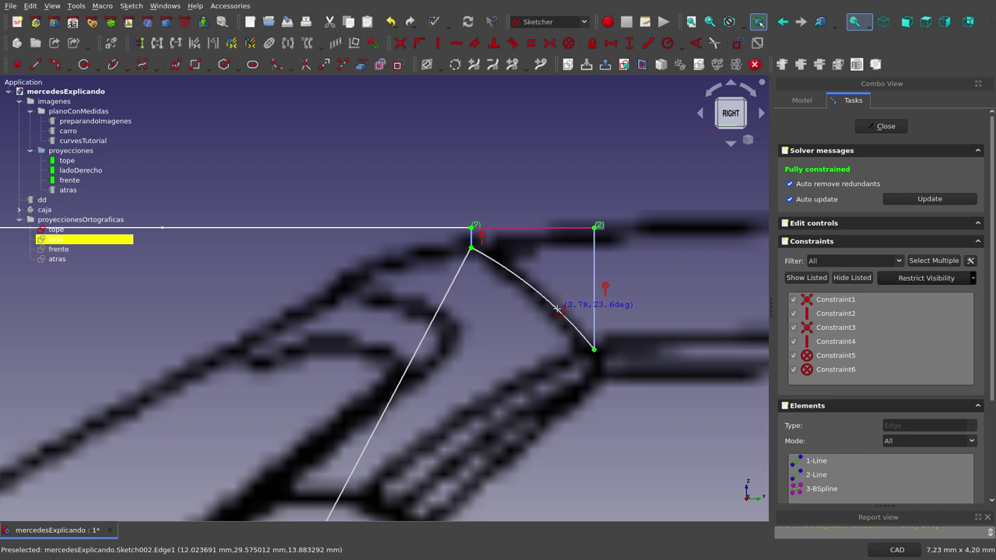
{"action": "left_click", "coordinate": [558, 309]}
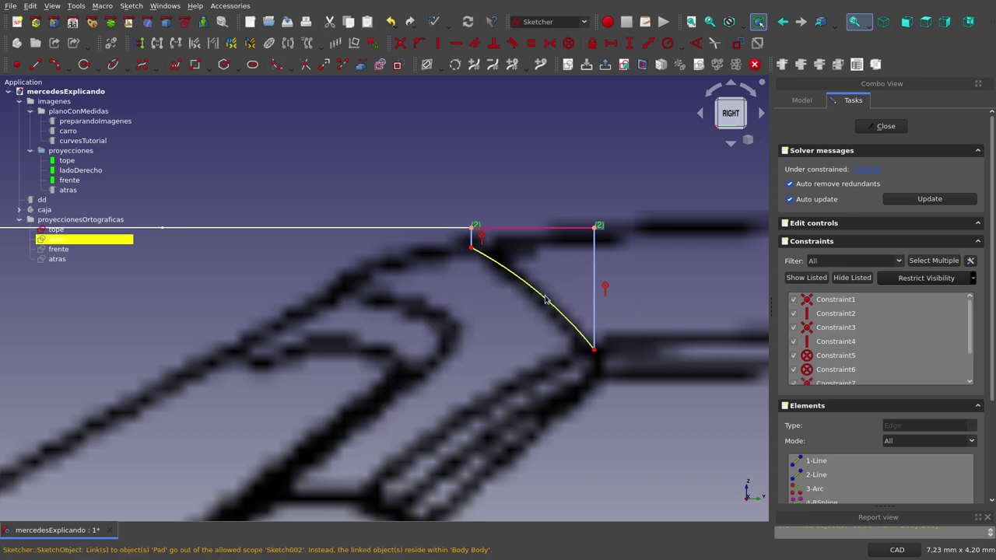
Apply a Block constraint to the windshield arc and zoom out
{"action": "left_click", "coordinate": [545, 301]}
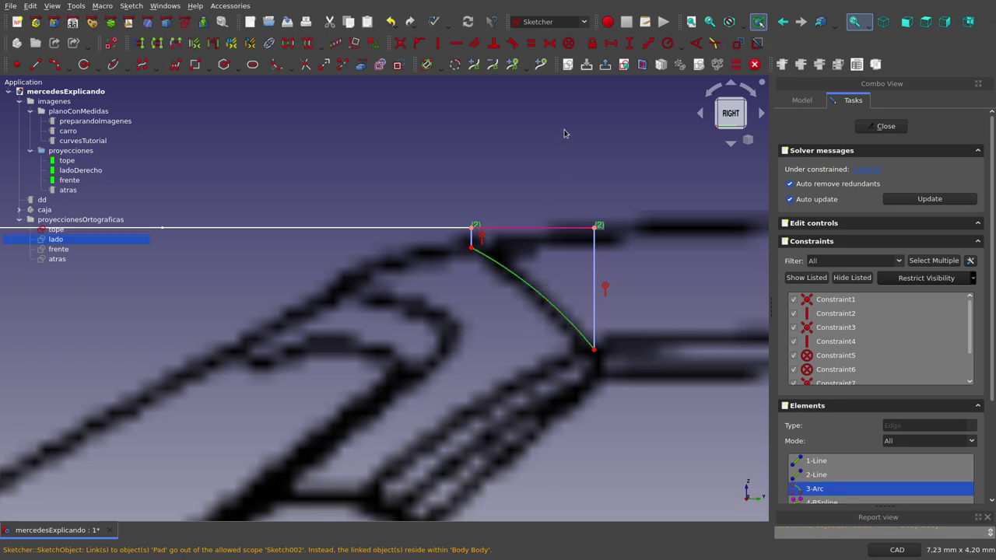
{"action": "left_click", "coordinate": [569, 43]}
{"action": "scroll", "coordinate": [701, 248], "scroll_direction": "down", "scroll_amount": 2}
{"action": "scroll", "coordinate": [701, 248], "scroll_direction": "down", "scroll_amount": 2}
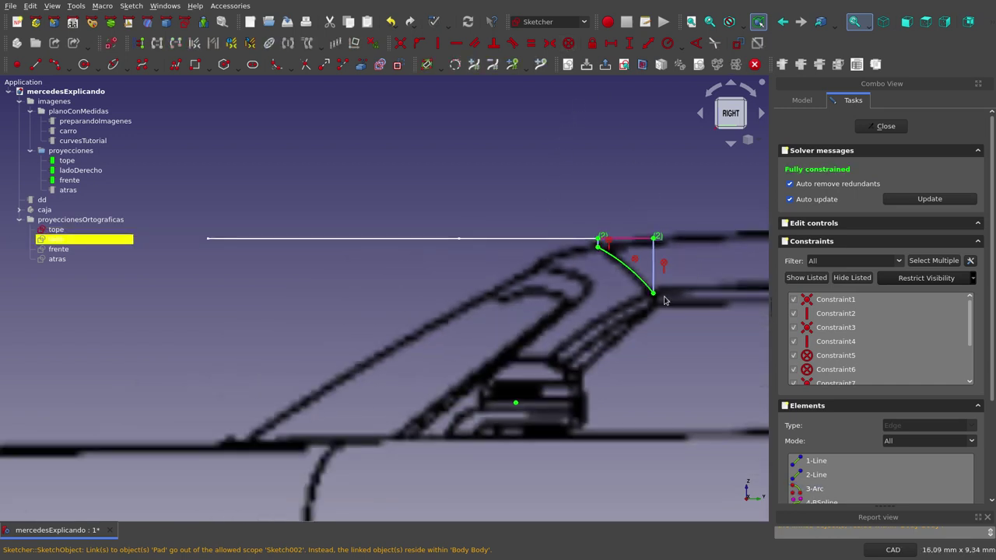
{"action": "scroll", "coordinate": [598, 262], "scroll_direction": "down", "scroll_amount": 1}
Link the top outline's lower edge into the lado sketch as external geometry
{"action": "scroll", "coordinate": [599, 261], "scroll_direction": "down", "scroll_amount": 3}
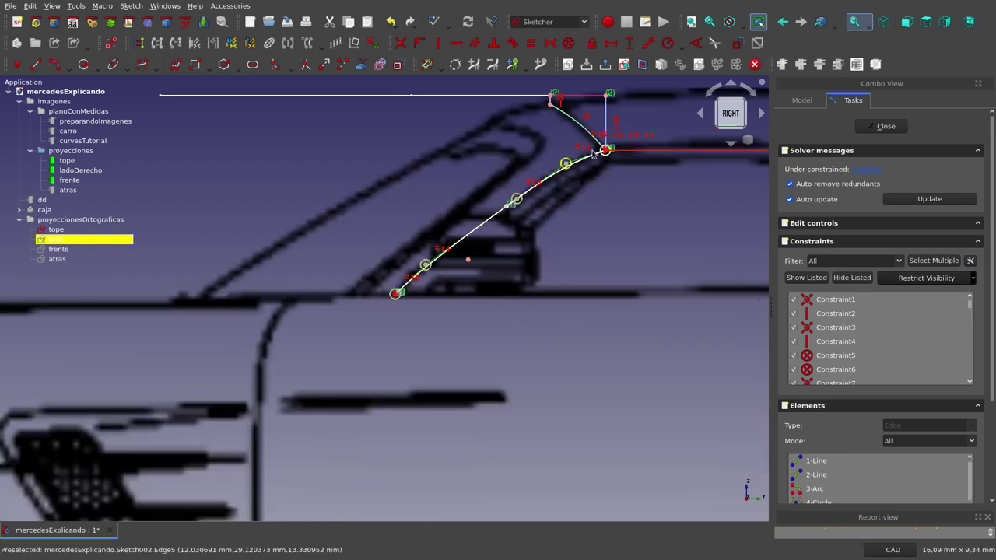
{"action": "mouse_move", "coordinate": [427, 124]}
{"action": "middle_mouse_down"}
{"action": "mouse_move", "coordinate": [423, 154]}
{"action": "mouse_move", "coordinate": [438, 180]}
{"action": "middle_mouse_up"}
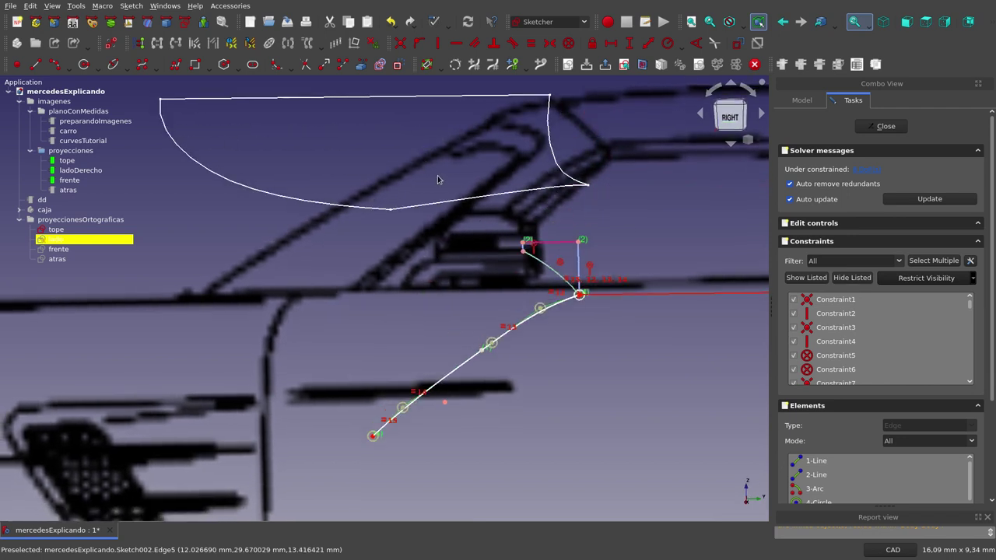
{"action": "left_click", "coordinate": [362, 68]}
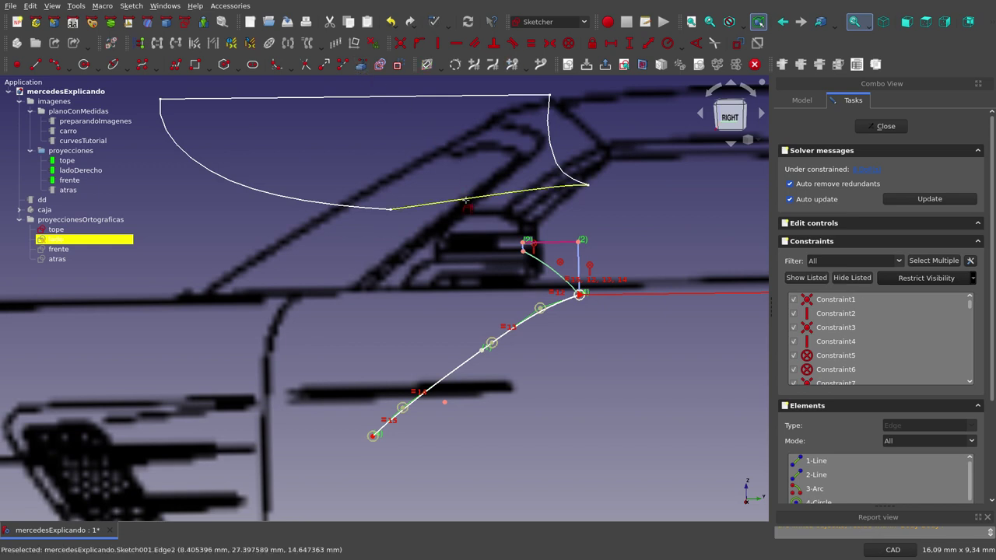
{"action": "left_click", "coordinate": [466, 201]}
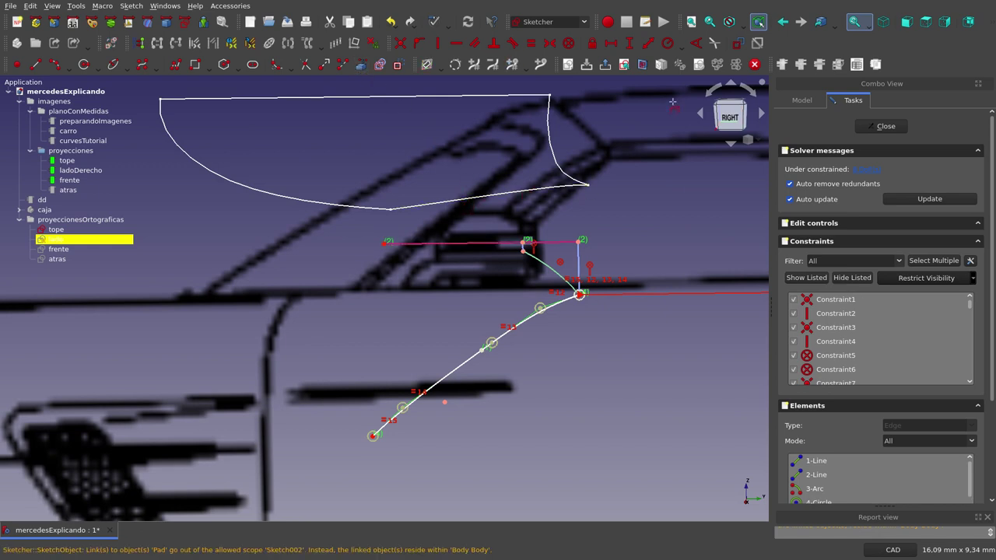
{"action": "left_click", "coordinate": [623, 64]}
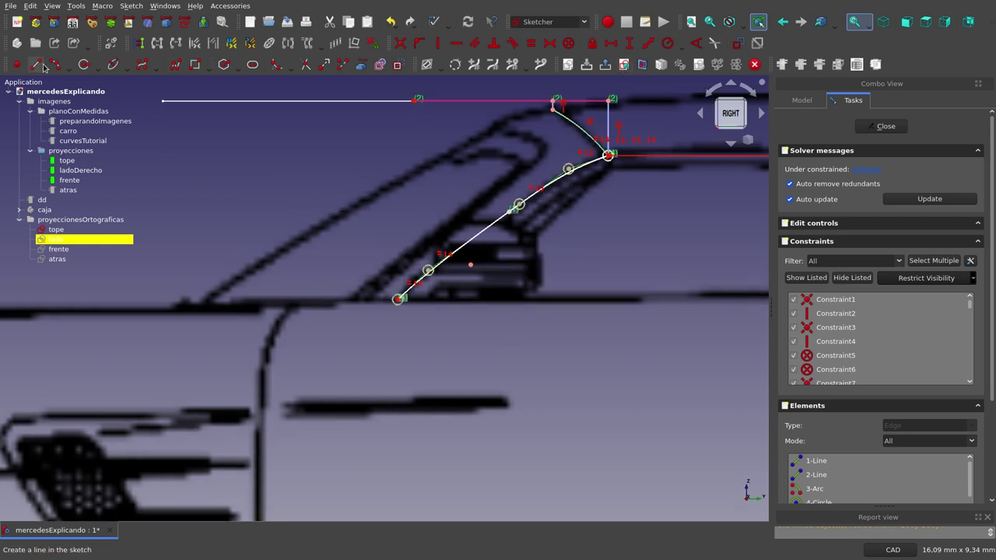
Draw a vertical construction line from the linked edge's end down to the B-spline's lower end
{"action": "left_click", "coordinate": [398, 64]}
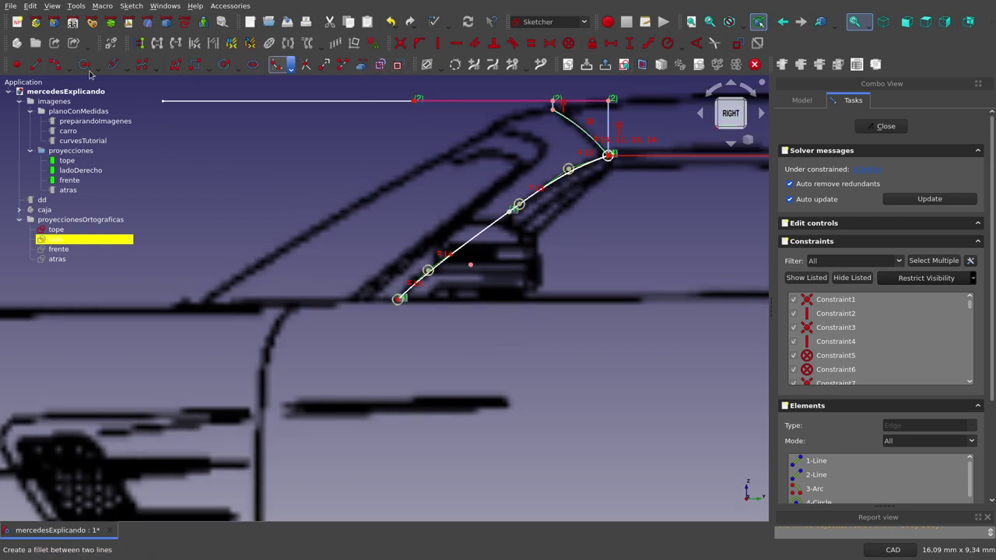
{"action": "left_click", "coordinate": [19, 66]}
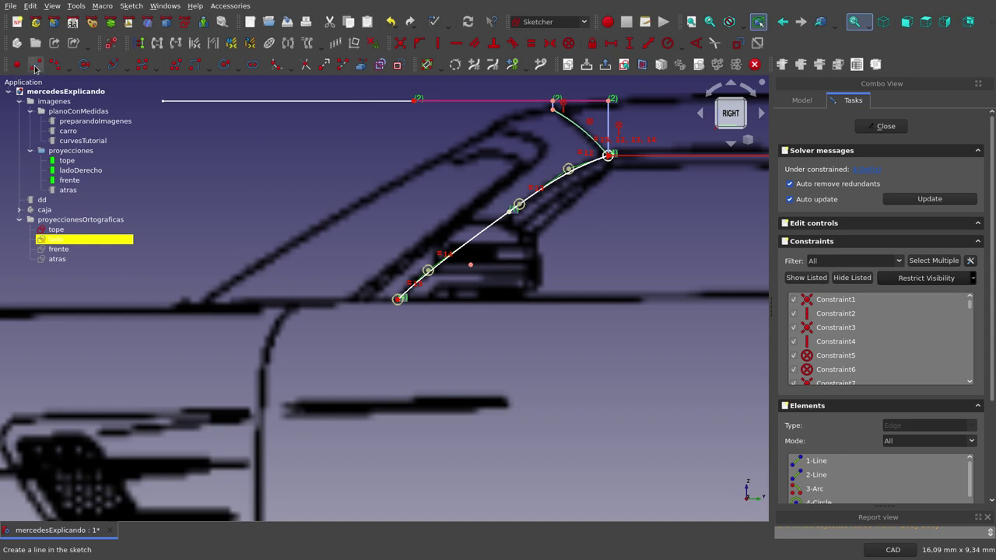
{"action": "left_click", "coordinate": [414, 100]}
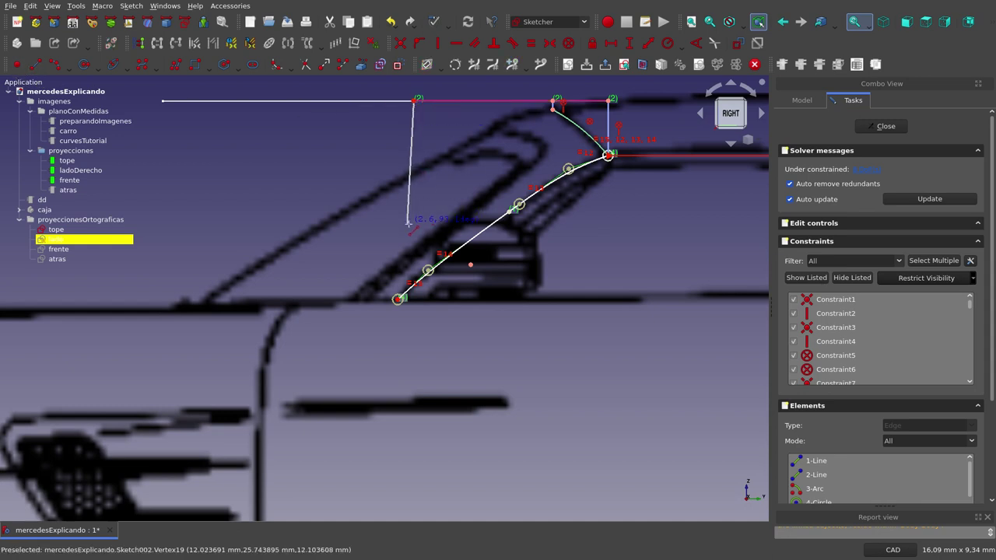
{"action": "left_click", "coordinate": [415, 230]}
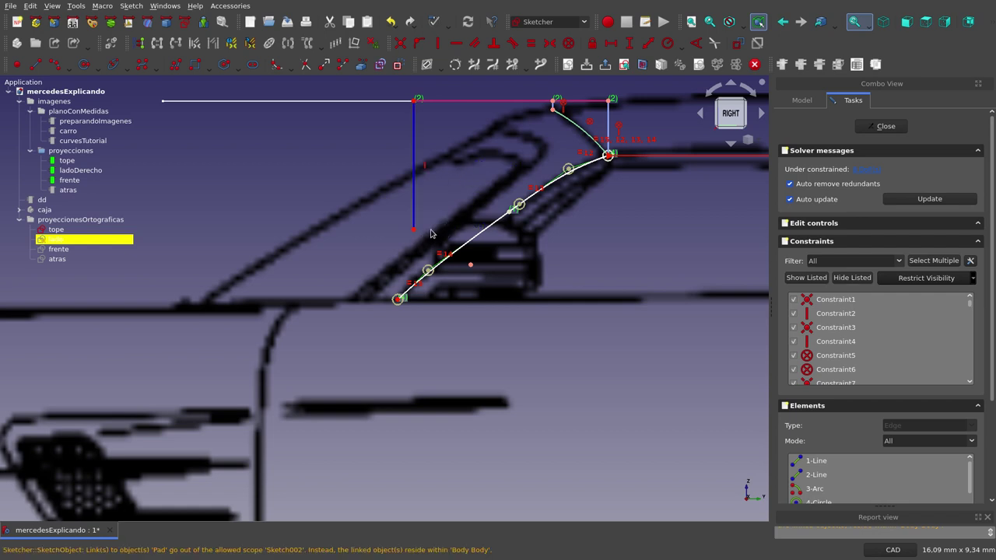
Apply Block constraints to the vertical line and the windshield B-spline
{"action": "scroll", "coordinate": [431, 234], "scroll_direction": "down", "scroll_amount": 2}
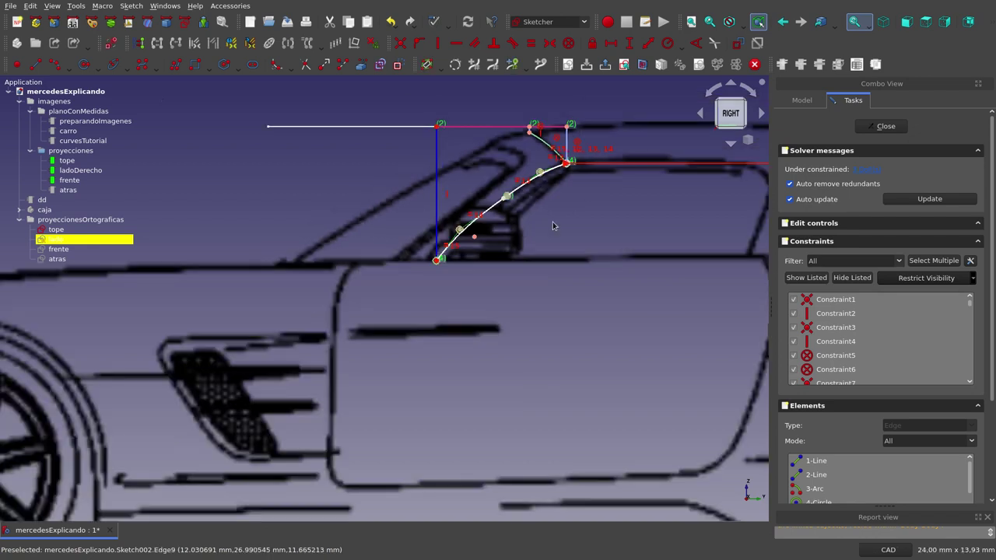
{"action": "left_click", "coordinate": [438, 158]}
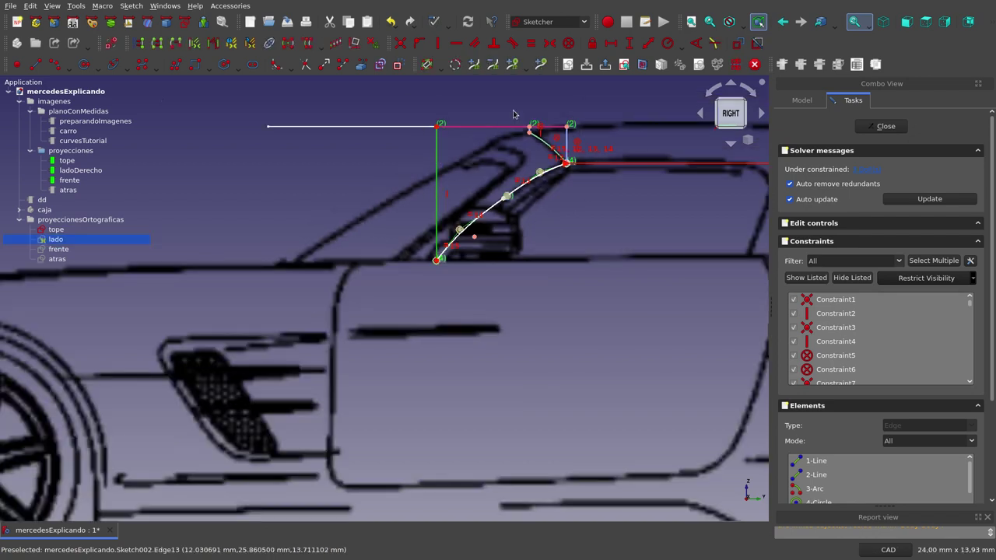
{"action": "left_click", "coordinate": [576, 48]}
{"action": "scroll", "coordinate": [502, 207], "scroll_direction": "up", "scroll_amount": 5}
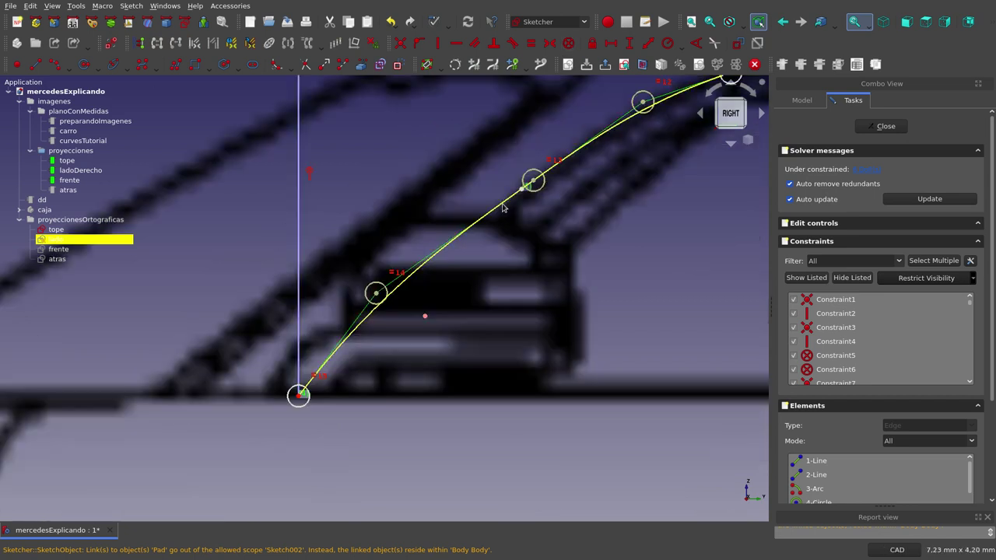
{"action": "left_click", "coordinate": [404, 287]}
{"action": "left_click", "coordinate": [576, 48]}
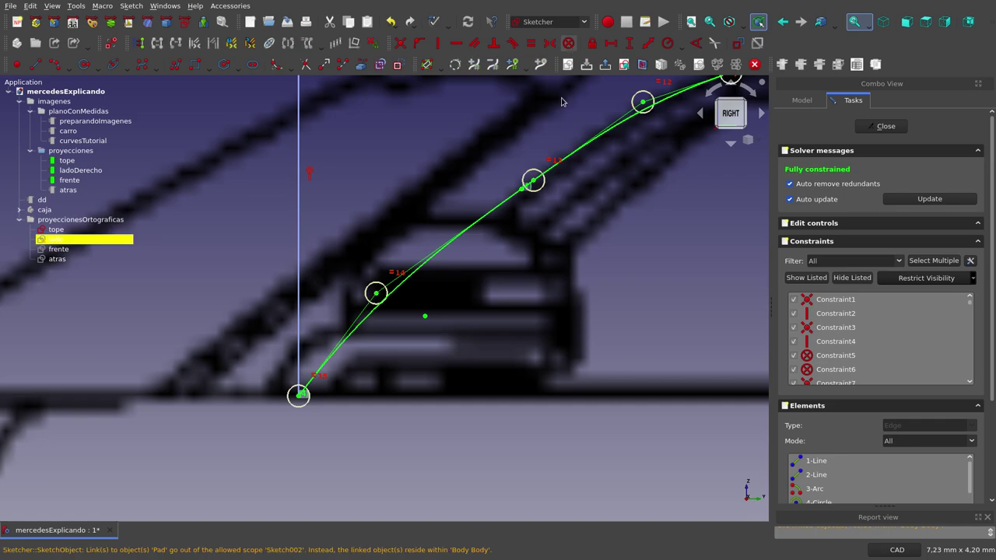
{"action": "scroll", "coordinate": [545, 155], "scroll_direction": "down", "scroll_amount": 3}
{"action": "scroll", "coordinate": [544, 155], "scroll_direction": "down", "scroll_amount": 2}
{"action": "scroll", "coordinate": [545, 156], "scroll_direction": "down", "scroll_amount": 1}
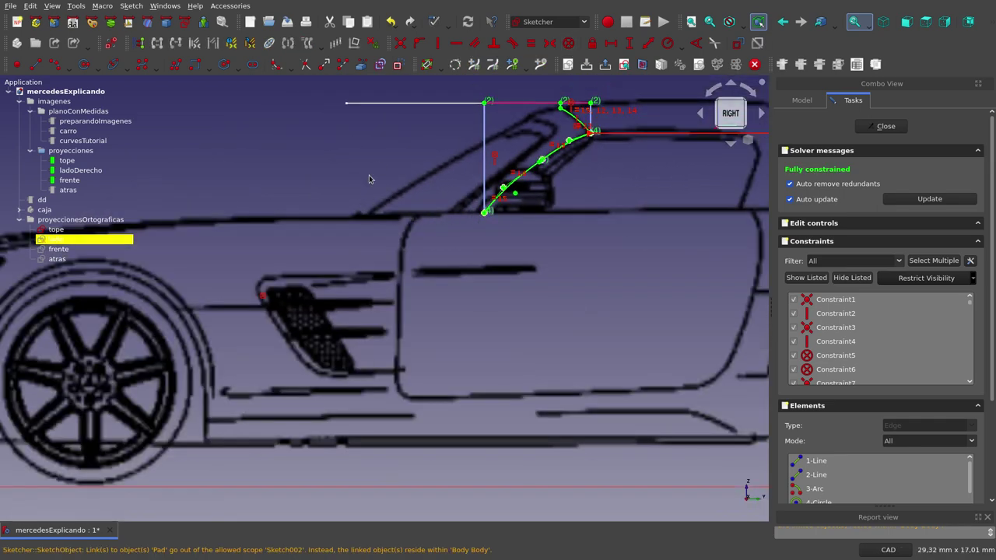
Link another edge of the top outline into the sketch as external geometry
{"action": "middle_click_drag", "start_coordinate": [374, 129], "coordinate": [363, 138]}
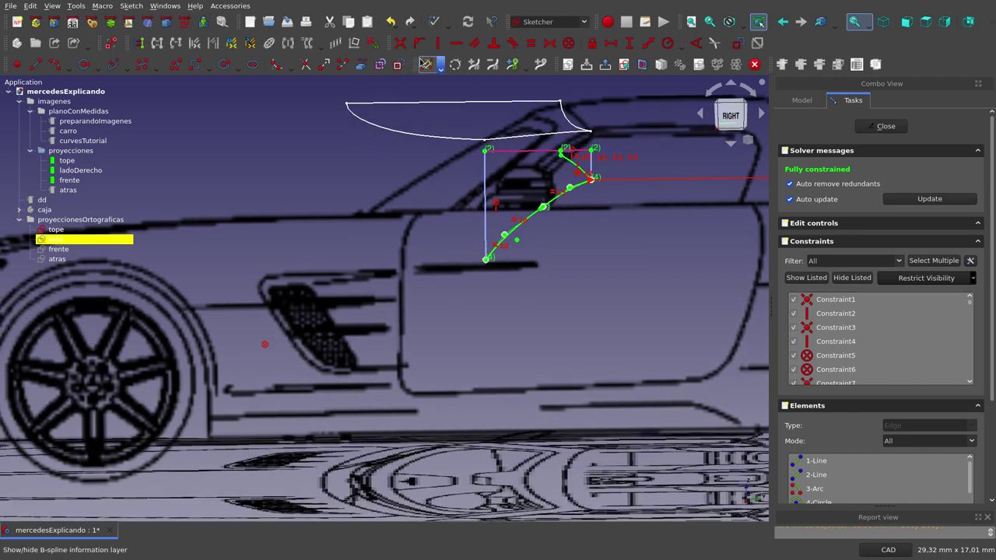
{"action": "left_click", "coordinate": [361, 67]}
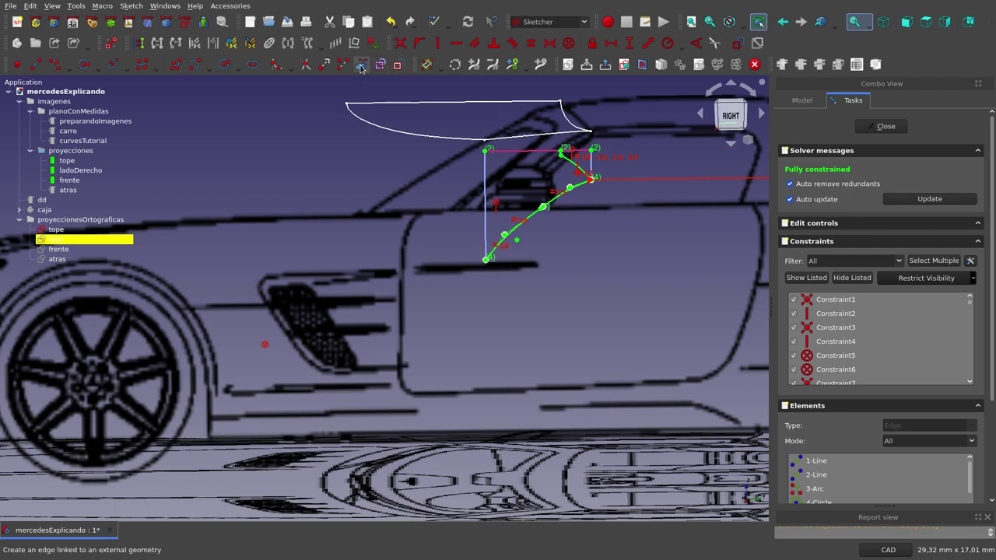
{"action": "left_click", "coordinate": [395, 135]}
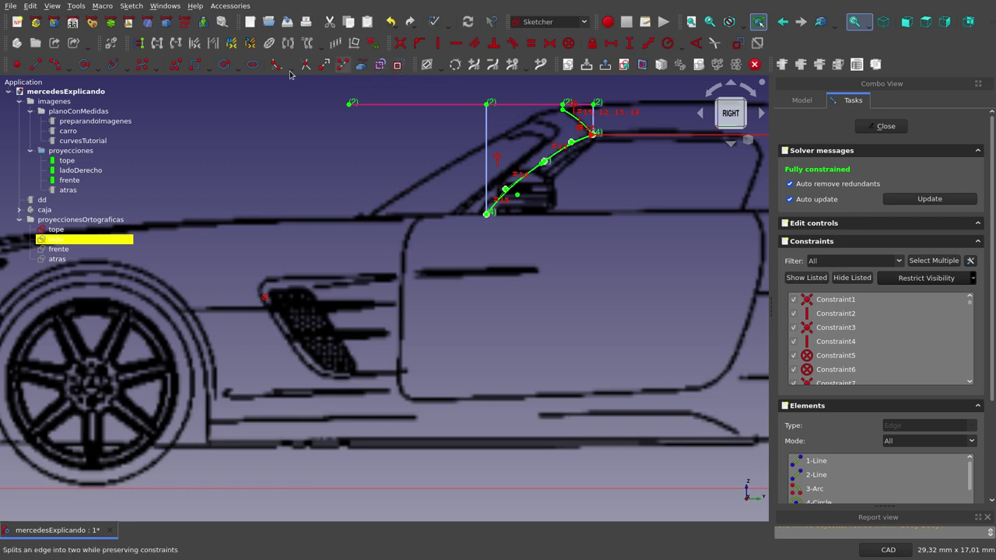
Draw a vertical line from the linked outline's end down toward the windshield base
{"action": "left_click", "coordinate": [51, 63]}
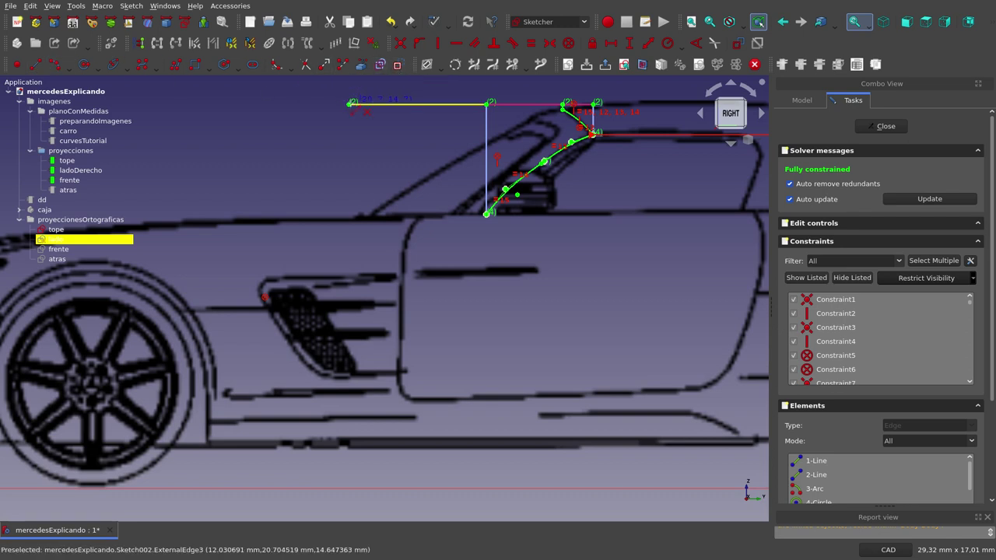
{"action": "left_click", "coordinate": [351, 102]}
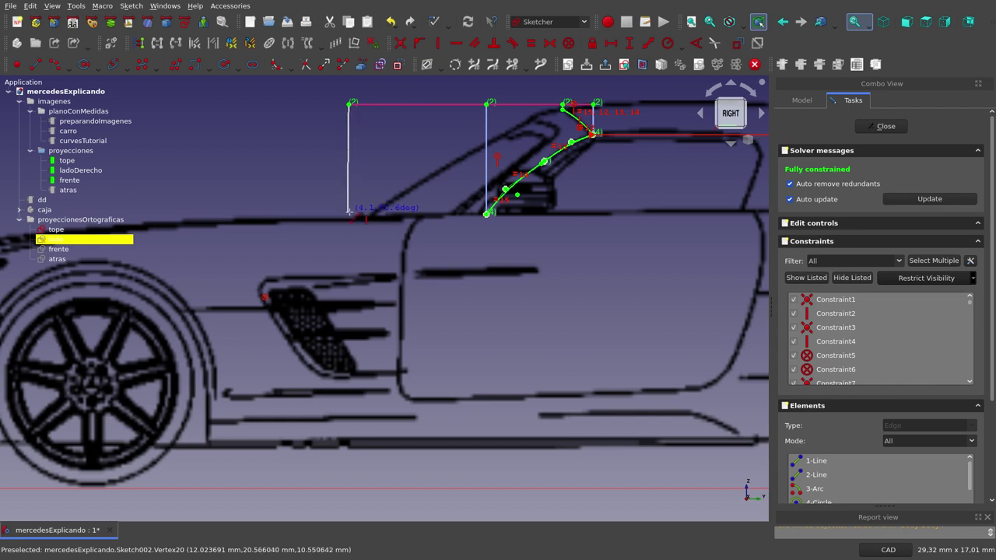
{"action": "left_click", "coordinate": [370, 195]}
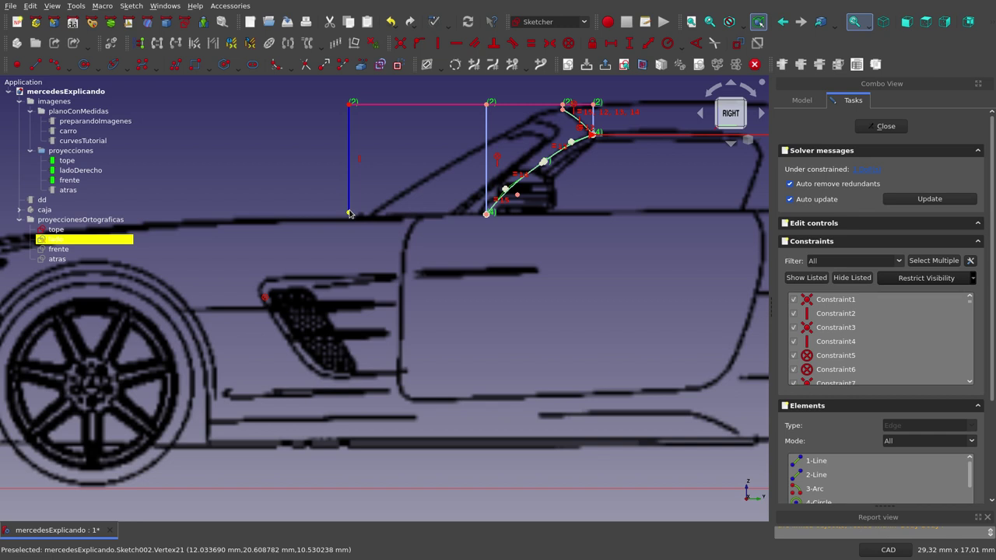
{"action": "scroll", "coordinate": [349, 214], "scroll_direction": "up", "scroll_amount": 5}
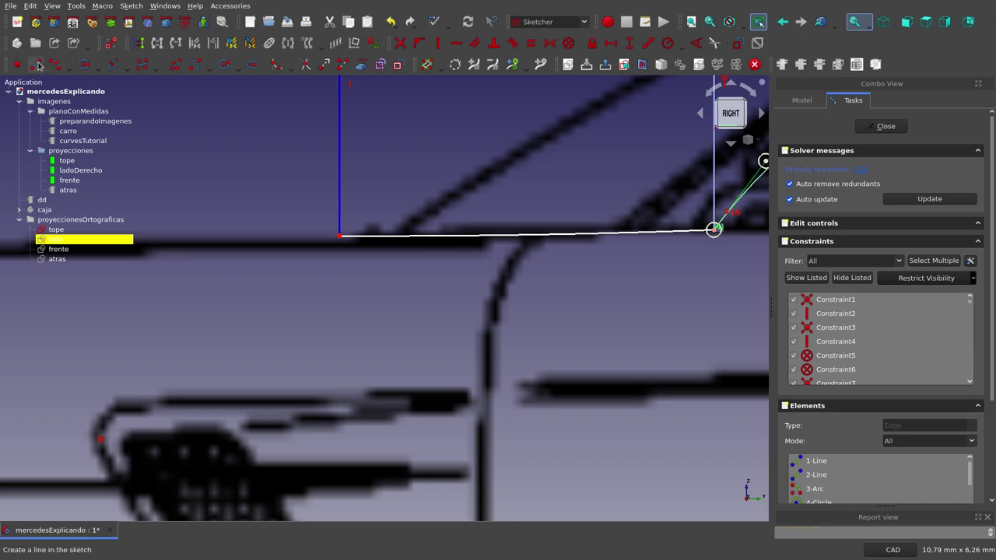
Apply Block constraints to the second vertical line and the horizontal base line
{"action": "left_click", "coordinate": [340, 201]}
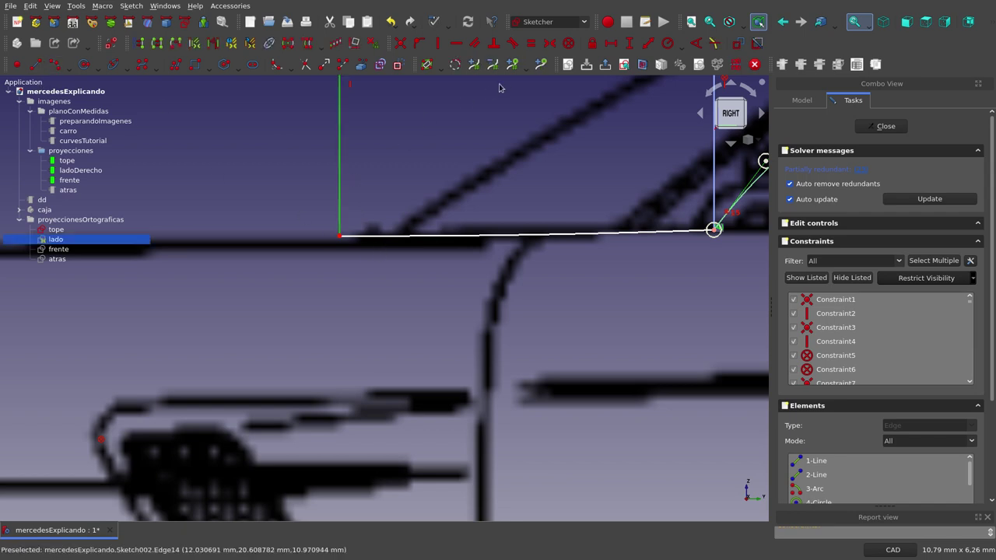
{"action": "left_click", "coordinate": [571, 43]}
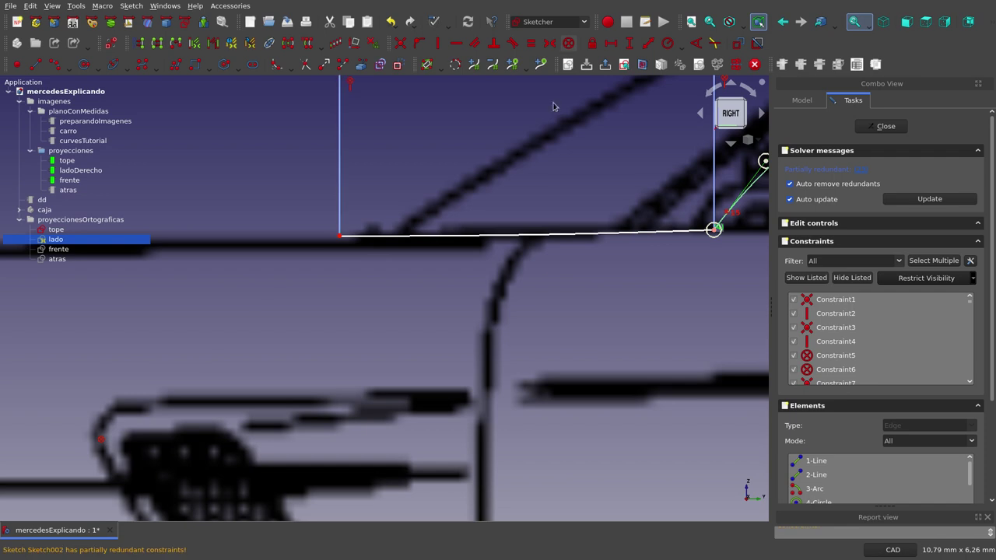
{"action": "left_click", "coordinate": [526, 234]}
{"action": "left_click", "coordinate": [569, 44]}
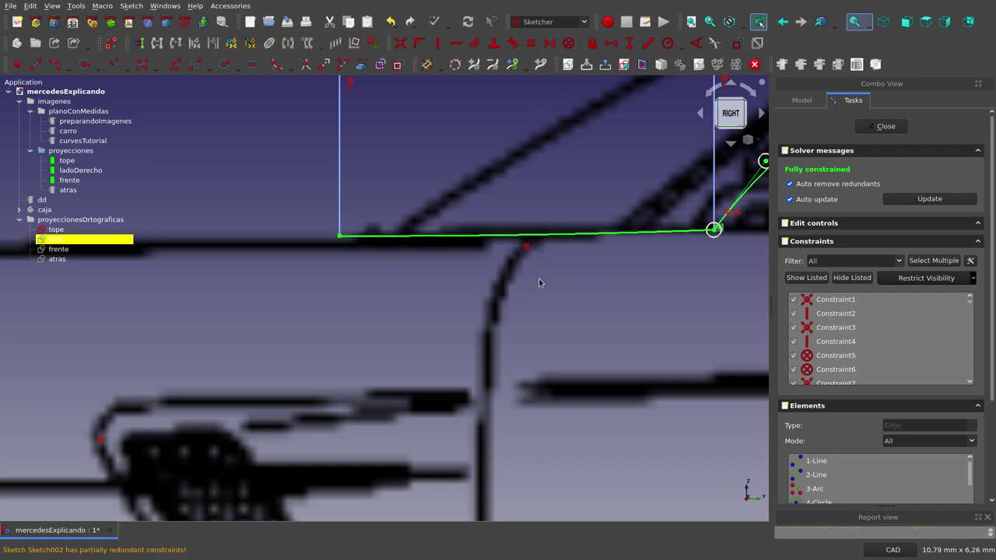
{"action": "scroll", "coordinate": [459, 324], "scroll_direction": "down", "scroll_amount": 3}
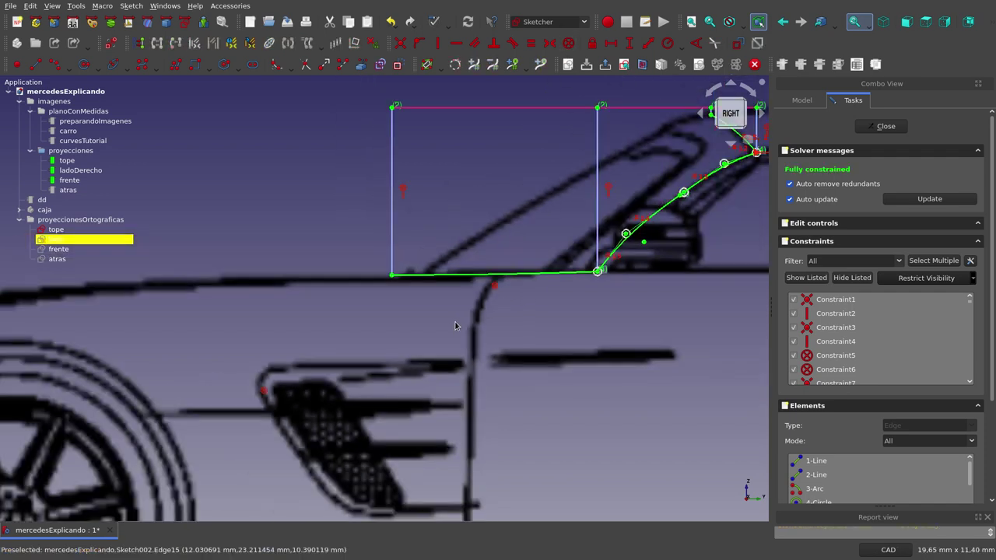
{"action": "scroll", "coordinate": [459, 325], "scroll_direction": "down", "scroll_amount": 2}
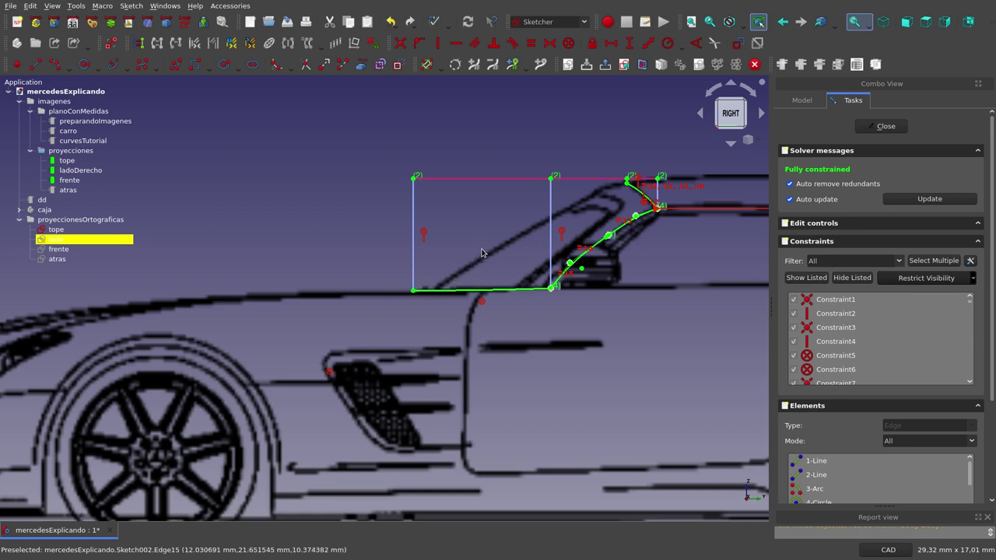
Trace a six-pole B-spline along the windshield from the top vertex to the lower front corner
{"action": "scroll", "coordinate": [482, 253], "scroll_direction": "up", "scroll_amount": 3}
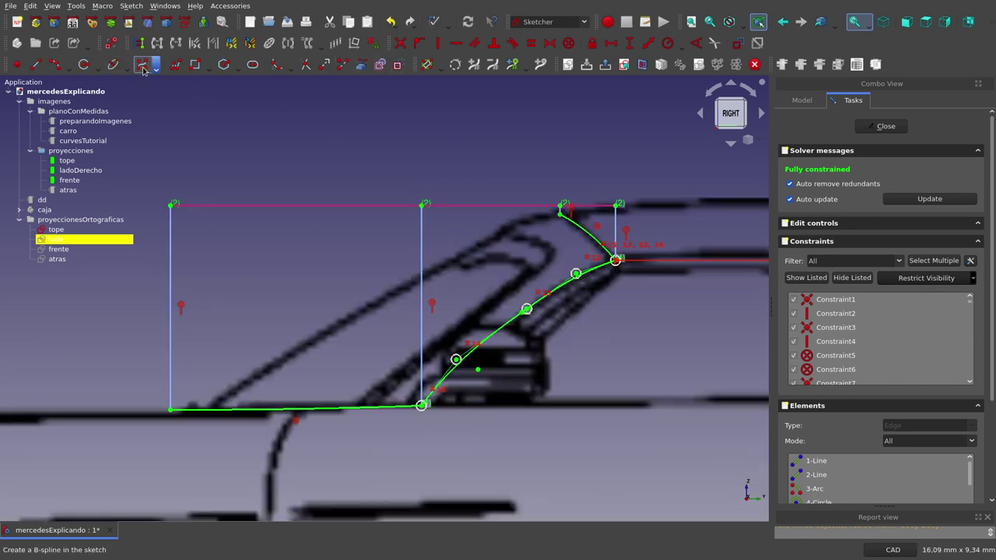
{"action": "scroll", "coordinate": [504, 191], "scroll_direction": "up", "scroll_amount": 4}
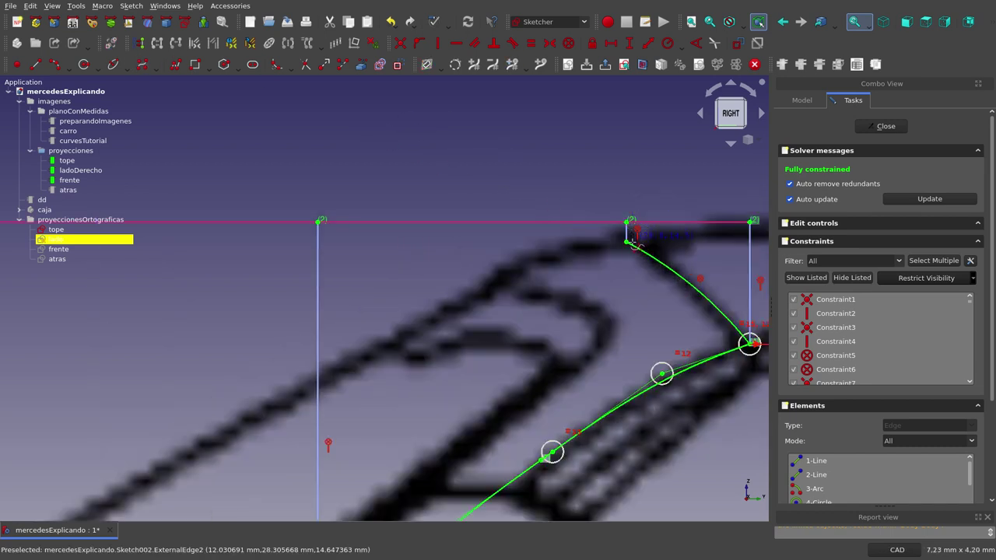
{"action": "left_click", "coordinate": [629, 243]}
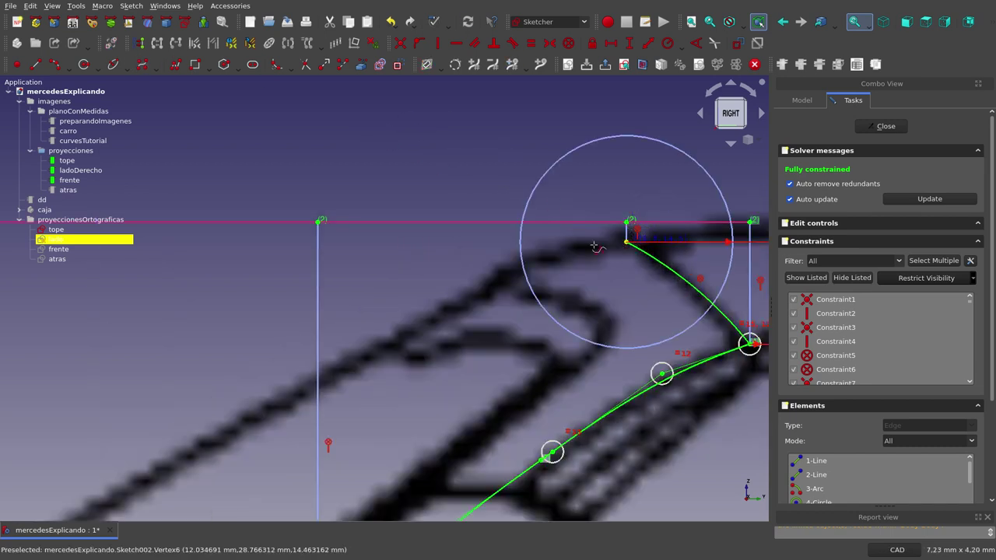
{"action": "left_click", "coordinate": [538, 257]}
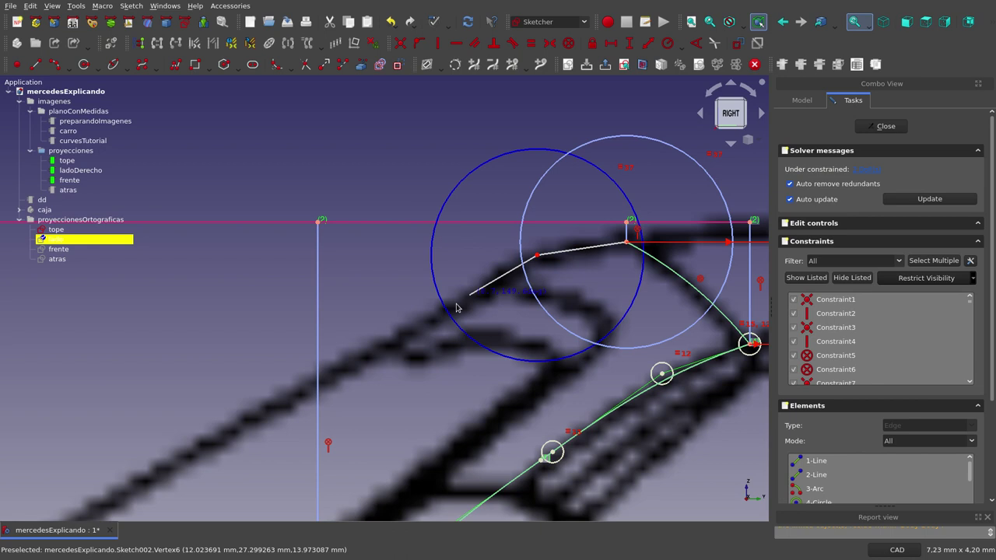
{"action": "left_click", "coordinate": [415, 323]}
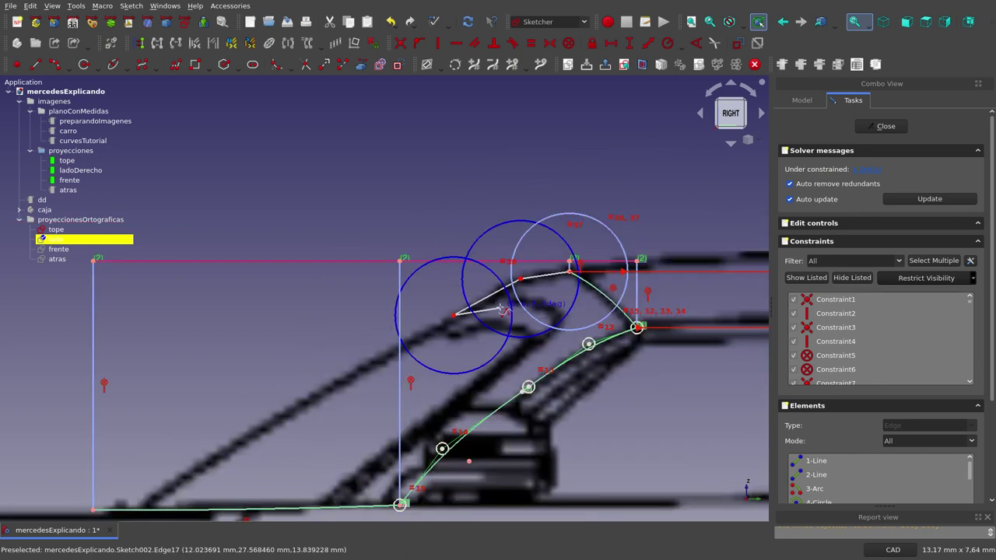
{"action": "scroll", "coordinate": [421, 342], "scroll_direction": "down", "scroll_amount": 5}
{"action": "scroll", "coordinate": [425, 360], "scroll_direction": "down", "scroll_amount": 3}
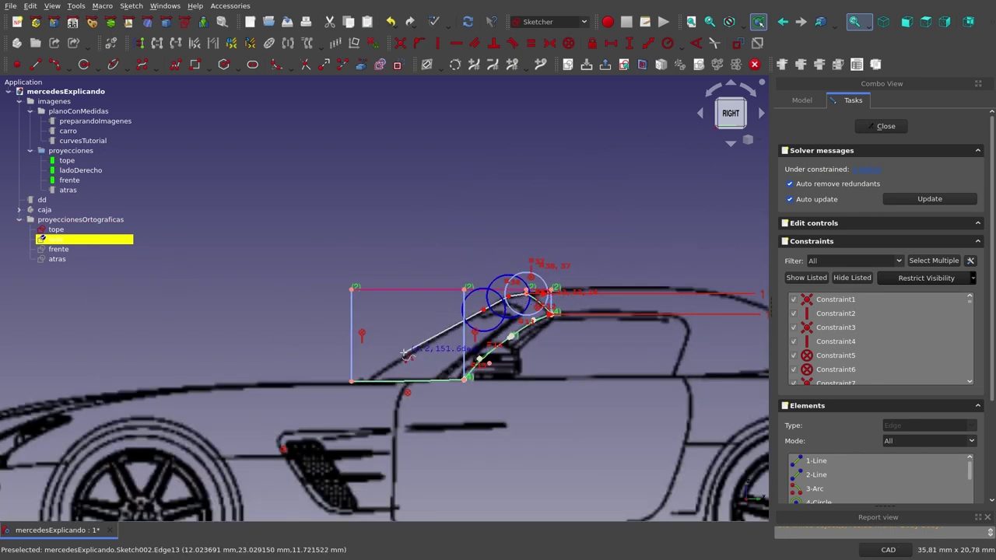
{"action": "left_click", "coordinate": [405, 355]}
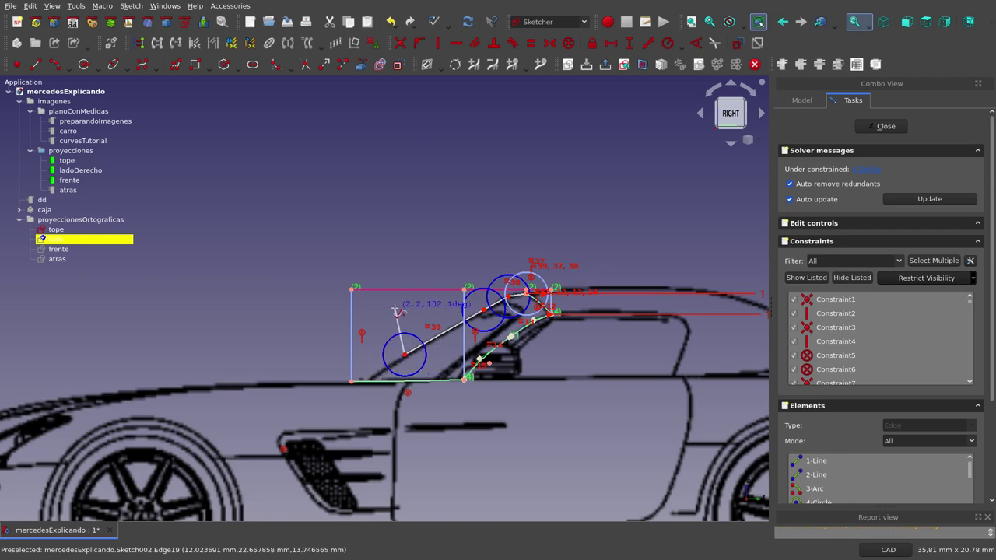
{"action": "scroll", "coordinate": [424, 206], "scroll_direction": "down", "scroll_amount": 3}
{"action": "scroll", "coordinate": [393, 319], "scroll_direction": "up", "scroll_amount": 5}
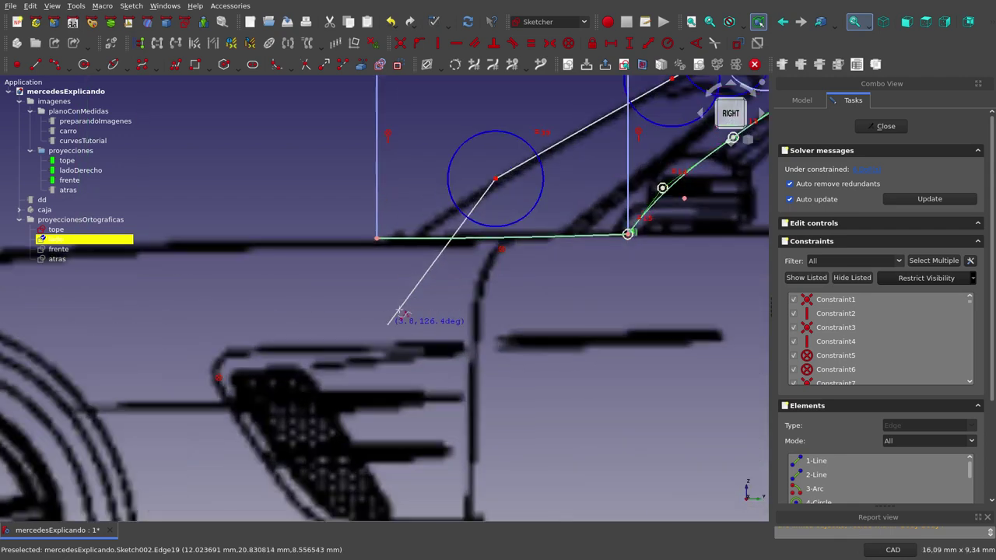
{"action": "left_click", "coordinate": [432, 221]}
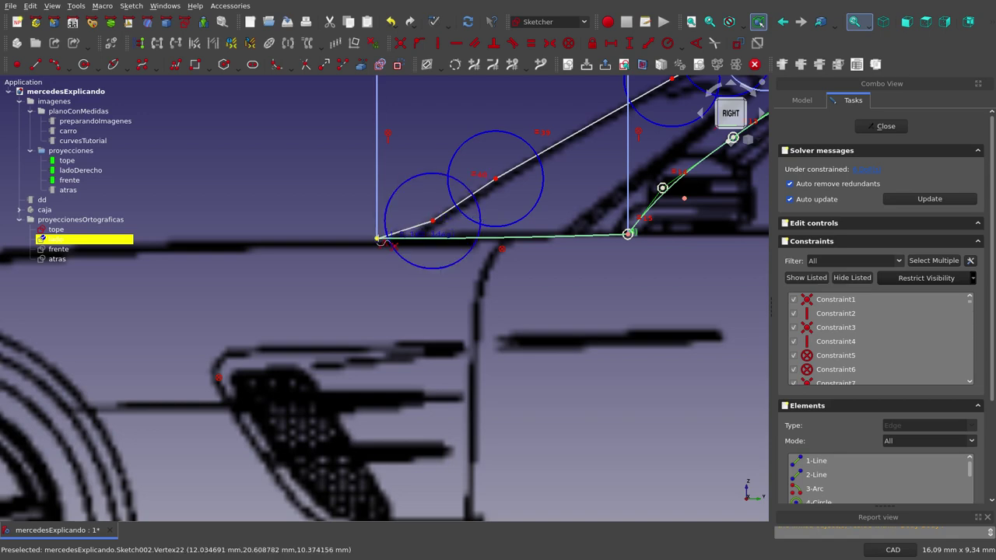
{"action": "left_click", "coordinate": [377, 239]}
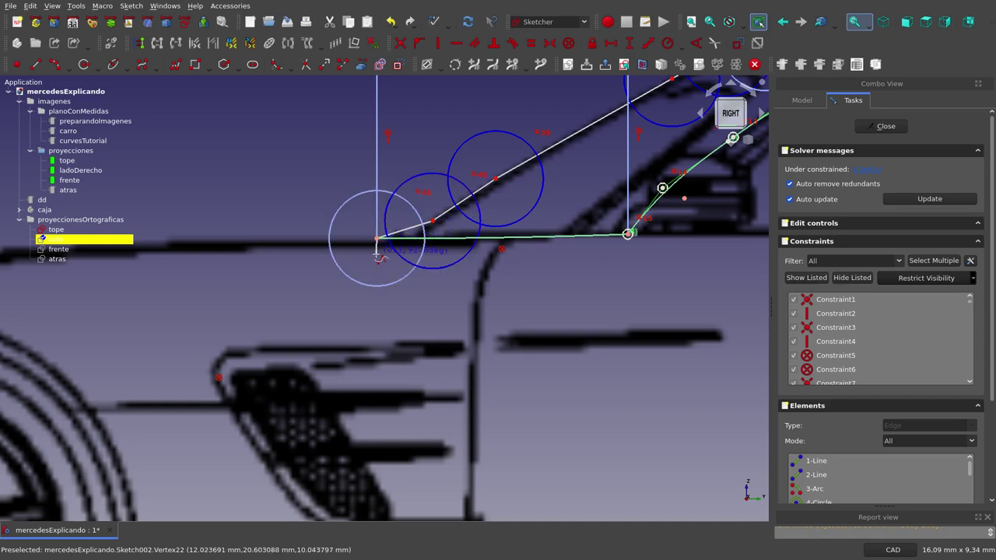
{"action": "right_click", "coordinate": [379, 257]}
{"action": "scroll", "coordinate": [376, 277], "scroll_direction": "down", "scroll_amount": 3}
{"action": "scroll", "coordinate": [375, 281], "scroll_direction": "down", "scroll_amount": 1}
{"action": "scroll", "coordinate": [427, 232], "scroll_direction": "up", "scroll_amount": 3}
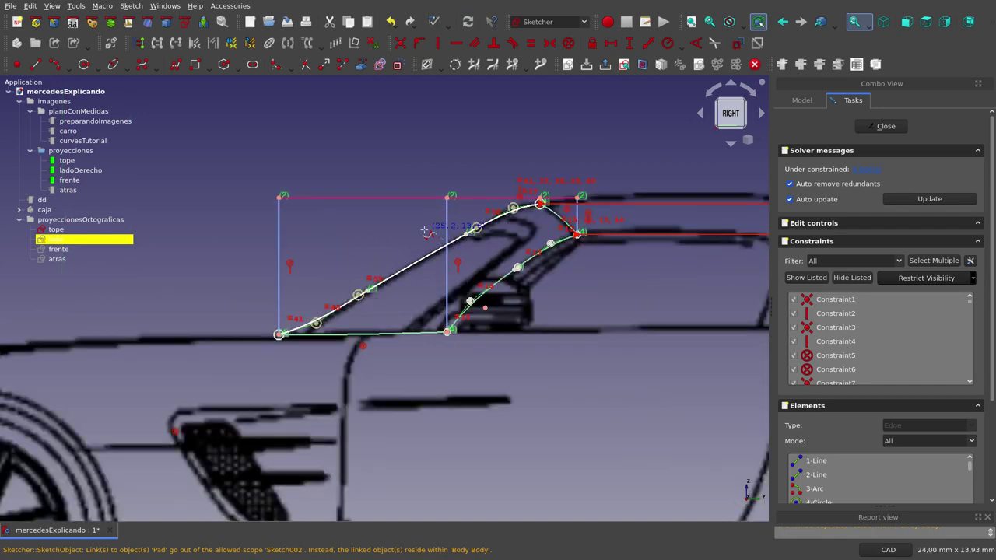
{"action": "scroll", "coordinate": [426, 232], "scroll_direction": "up", "scroll_amount": 3}
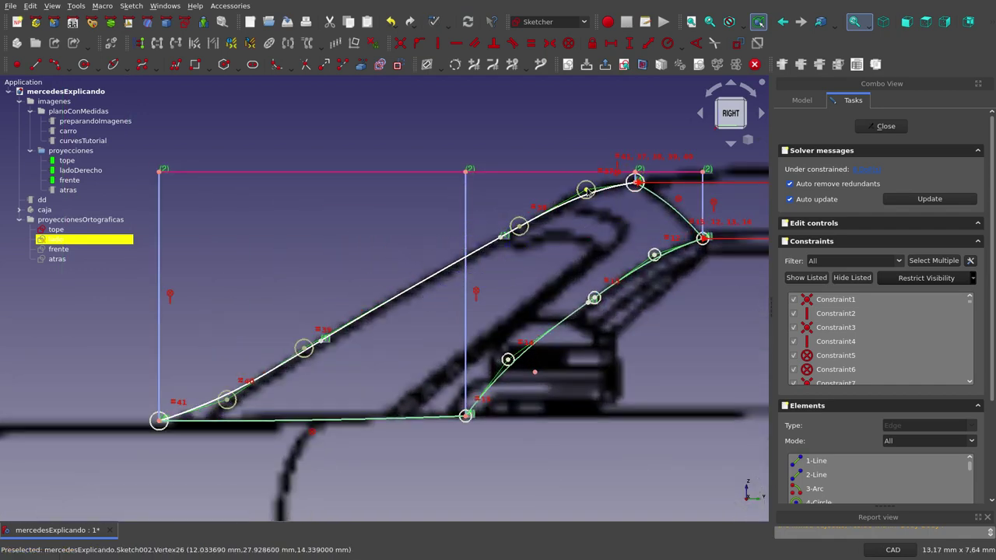
Drag the new B-spline's poles onto the windshield outline in the reference image
{"action": "left_click_drag", "start_coordinate": [586, 190], "coordinate": [588, 186]}
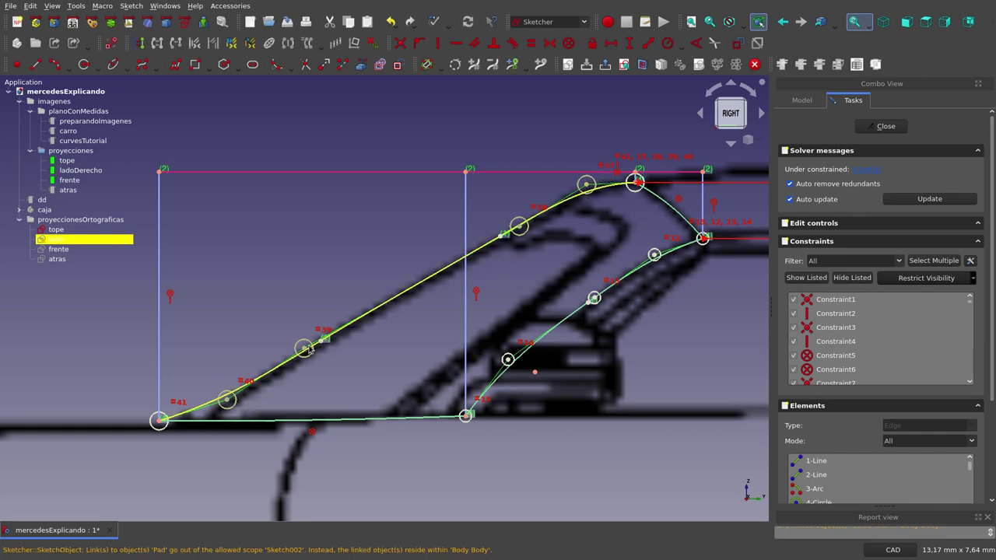
{"action": "left_click_drag", "start_coordinate": [304, 350], "coordinate": [347, 315]}
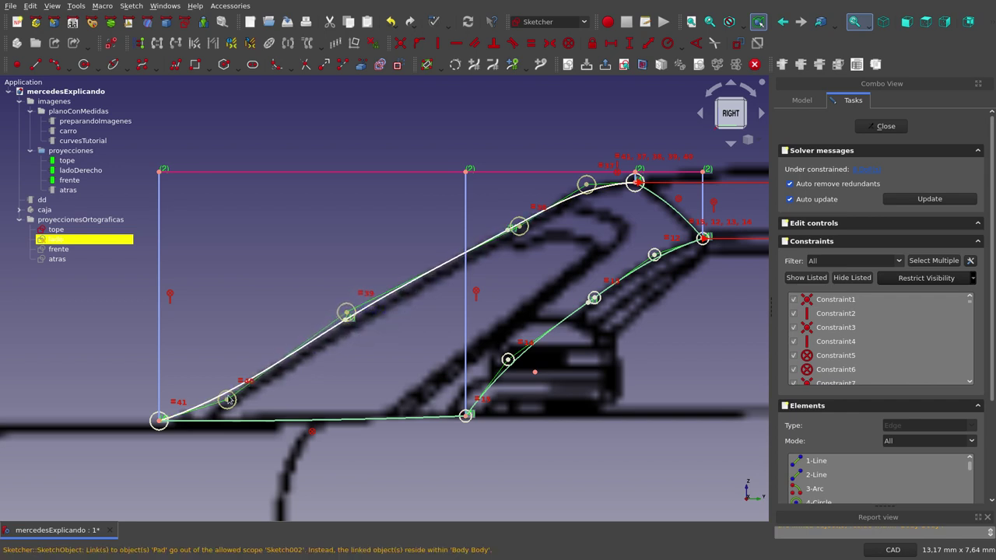
{"action": "left_click_drag", "start_coordinate": [226, 401], "coordinate": [231, 417]}
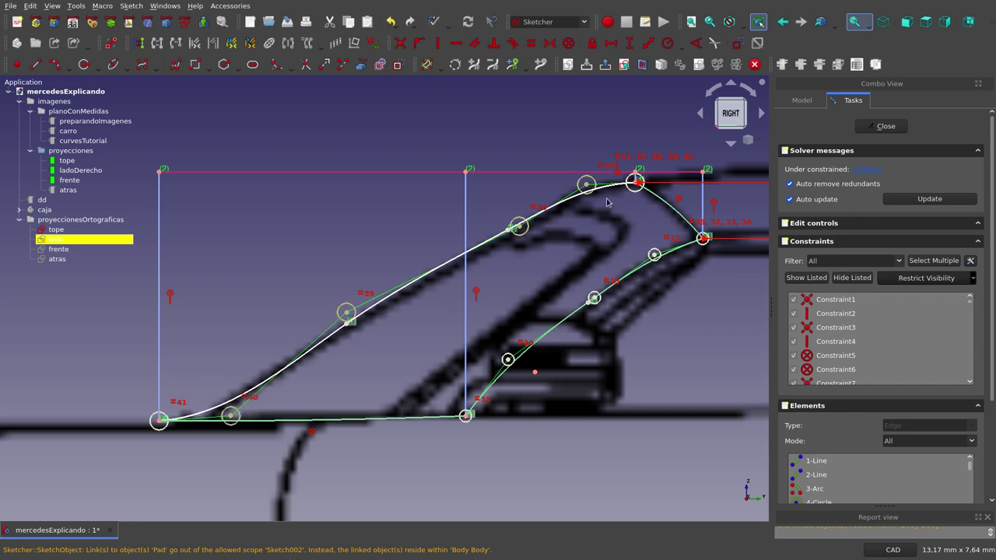
{"action": "left_click_drag", "start_coordinate": [587, 185], "coordinate": [583, 182]}
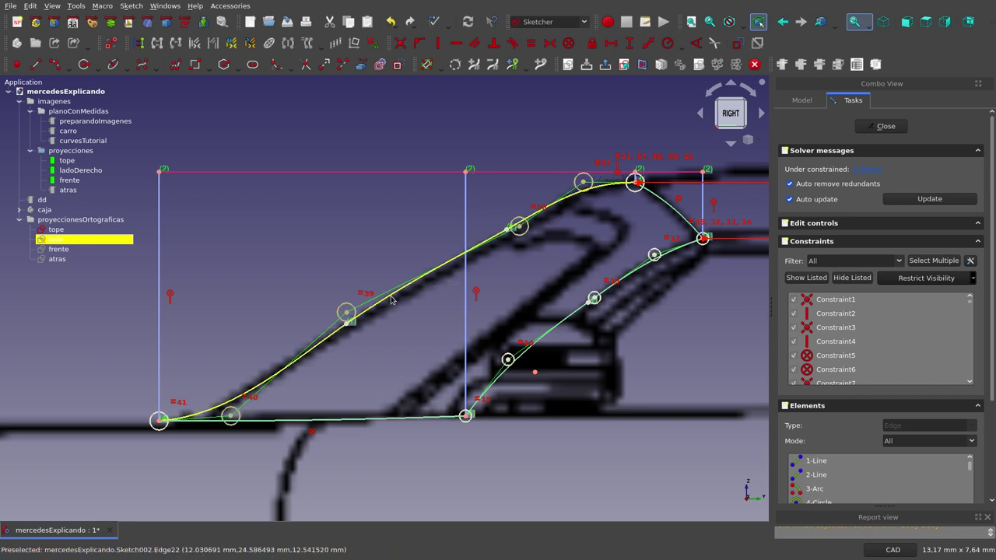
Block-constrain the windshield curve to fully constrain the sketch, then exit sketch editing
{"action": "left_click", "coordinate": [391, 300]}
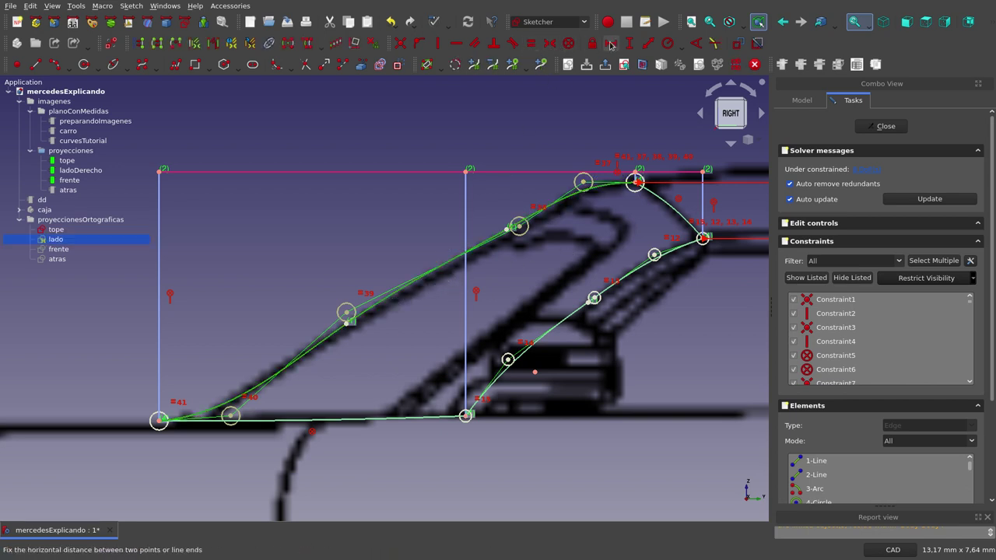
{"action": "left_click", "coordinate": [567, 49]}
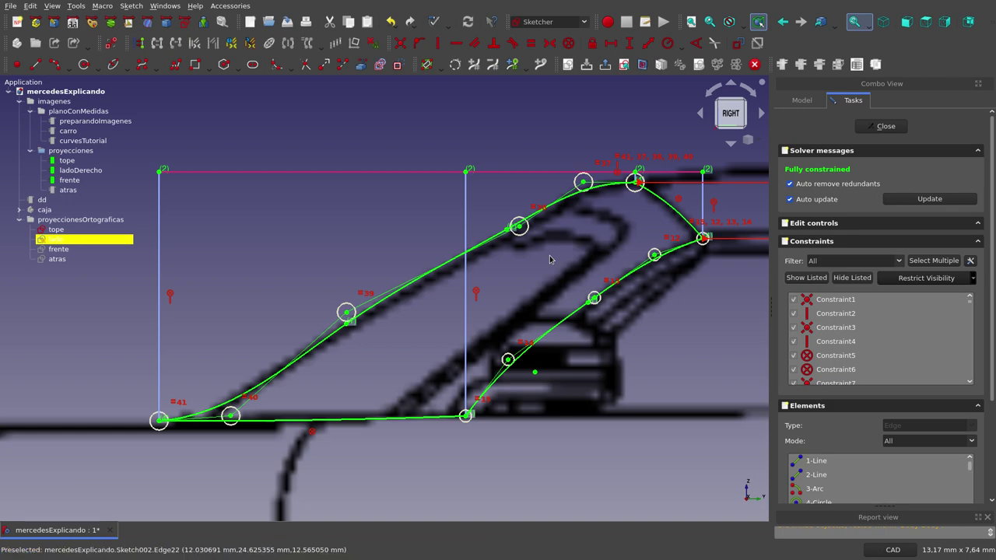
{"action": "key", "text": "Escape"}
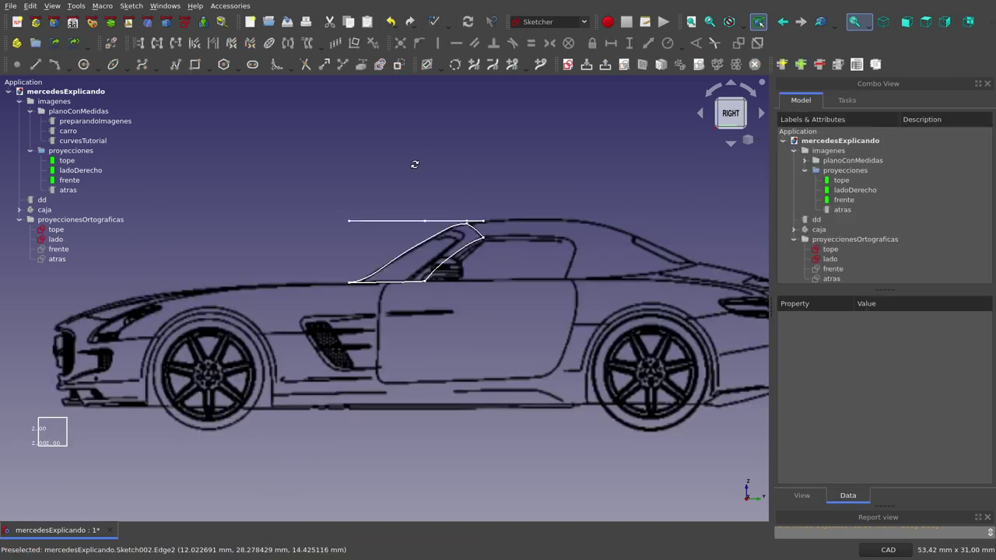
{"action": "middle_click_drag", "start_coordinate": [412, 162], "coordinate": [417, 179]}
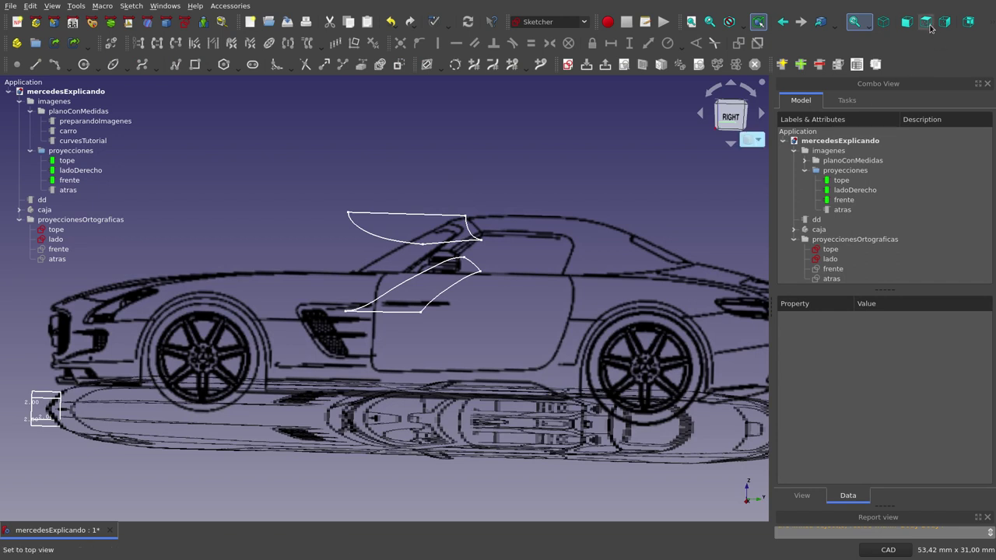
{"action": "left_click", "coordinate": [931, 27]}
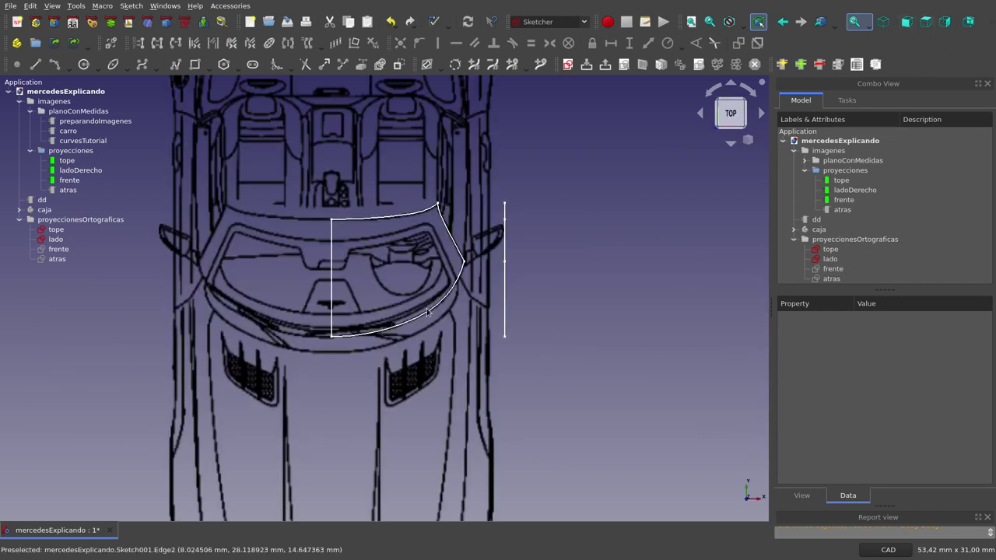
{"action": "left_click", "coordinate": [944, 22]}
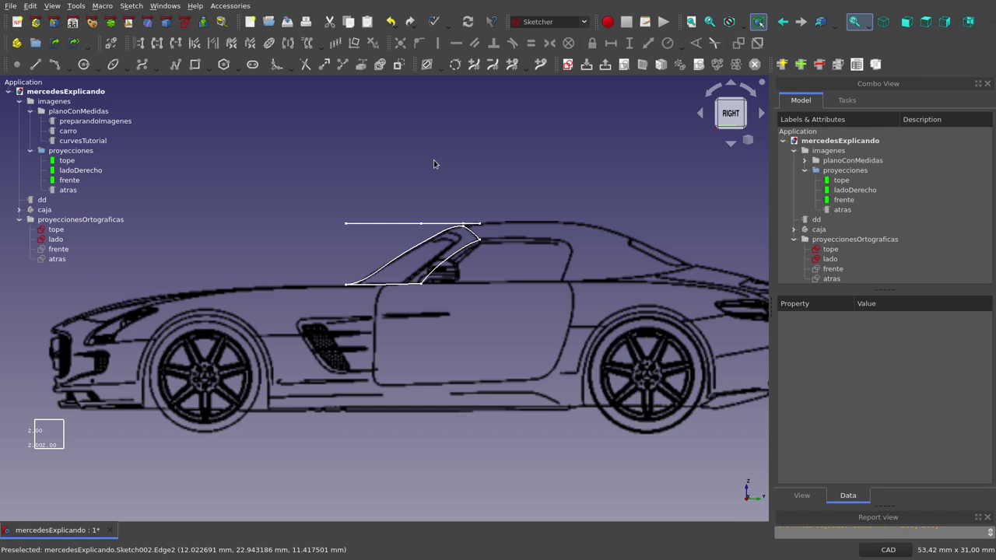
{"action": "middle_click_drag", "start_coordinate": [412, 162], "coordinate": [393, 176]}
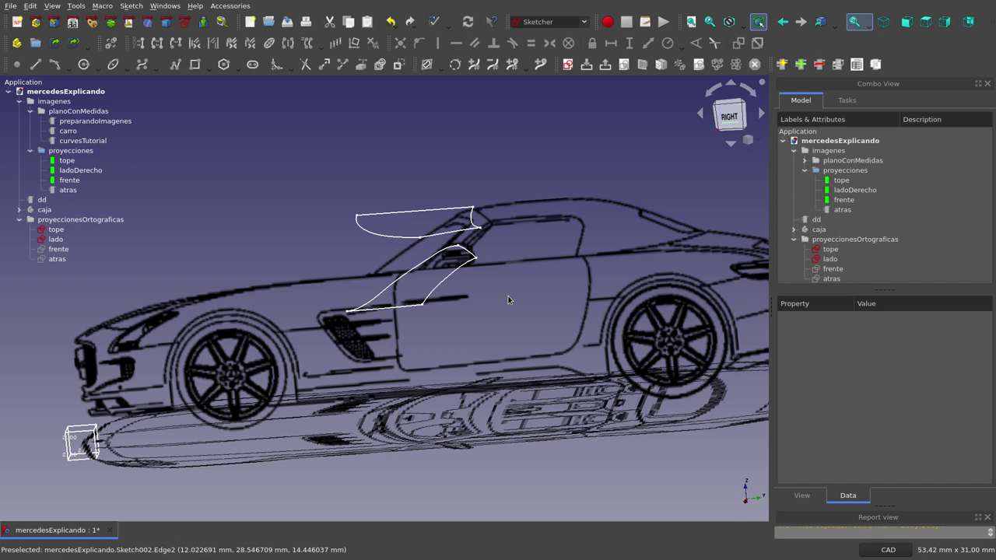
{"action": "left_click", "coordinate": [926, 23]}
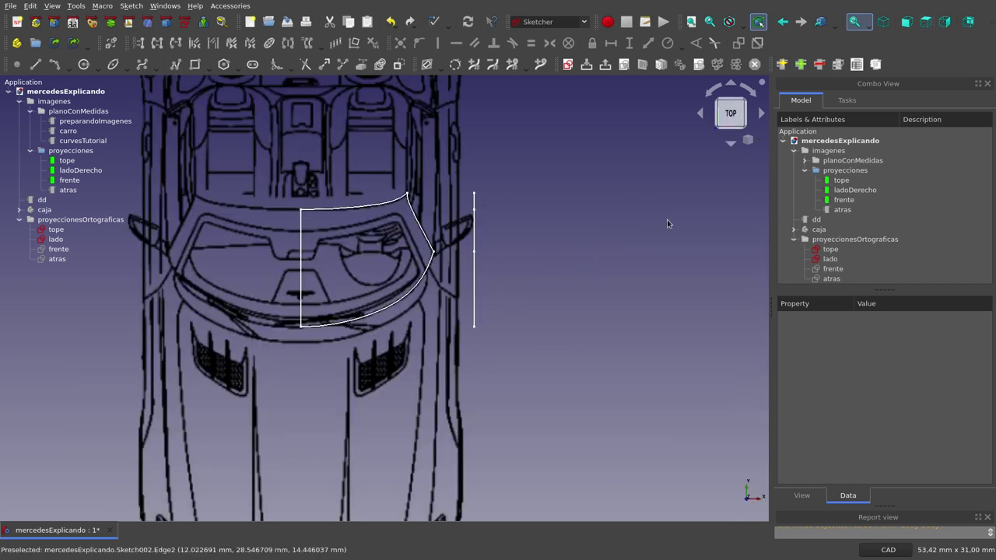
{"action": "left_click", "coordinate": [944, 23]}
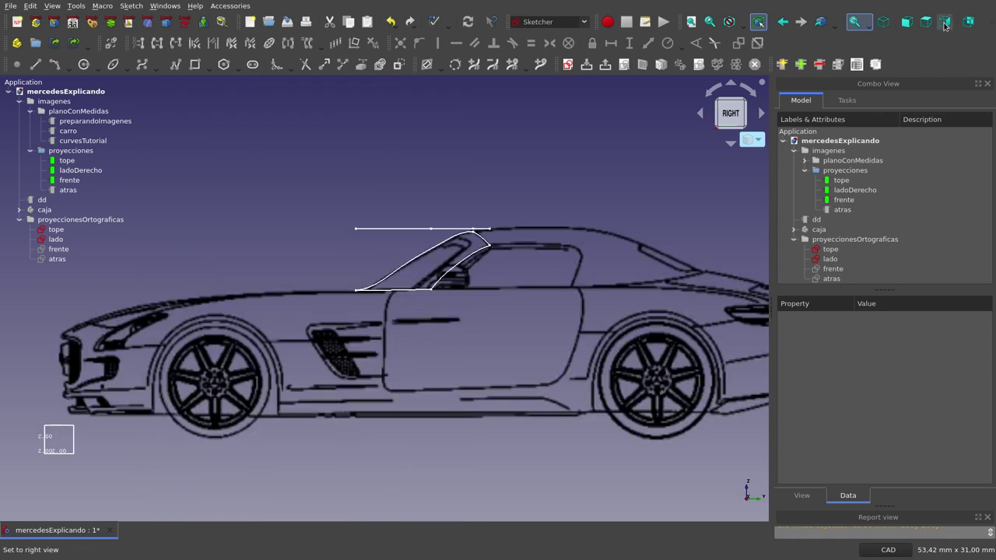
{"action": "scroll", "coordinate": [471, 265], "scroll_direction": "up", "scroll_amount": 3}
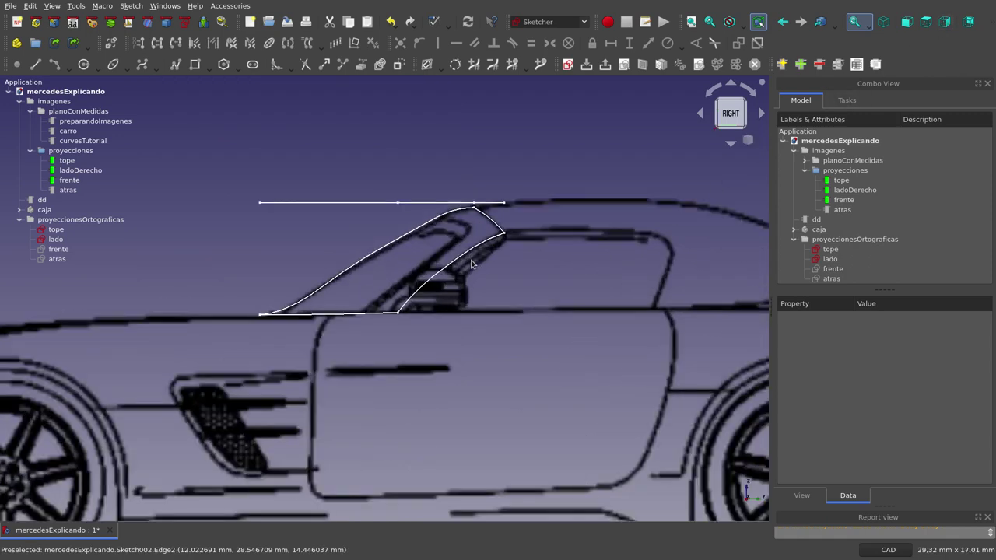
{"action": "scroll", "coordinate": [471, 265], "scroll_direction": "down", "scroll_amount": 6}
{"action": "scroll", "coordinate": [471, 265], "scroll_direction": "down", "scroll_amount": 1}
{"action": "scroll", "coordinate": [471, 264], "scroll_direction": "up", "scroll_amount": 3}
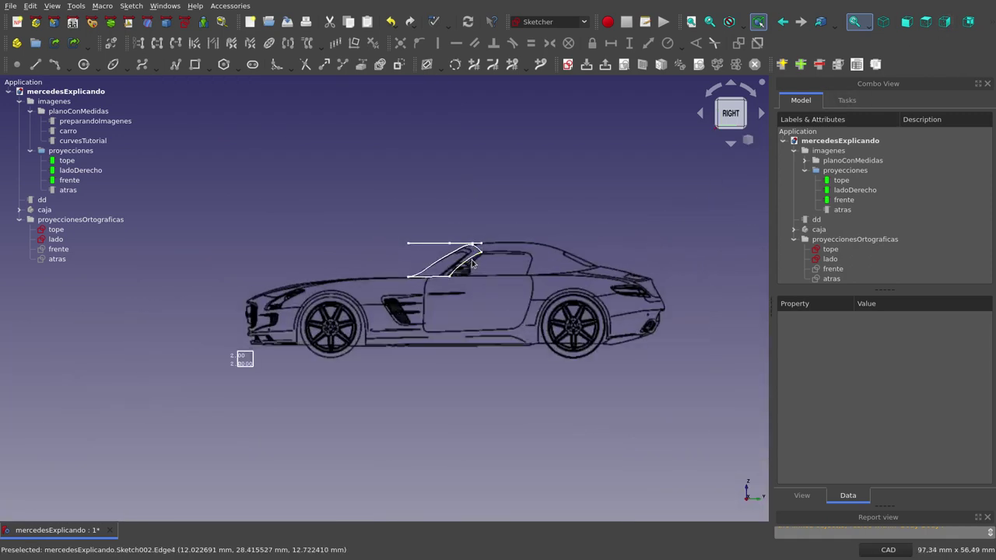